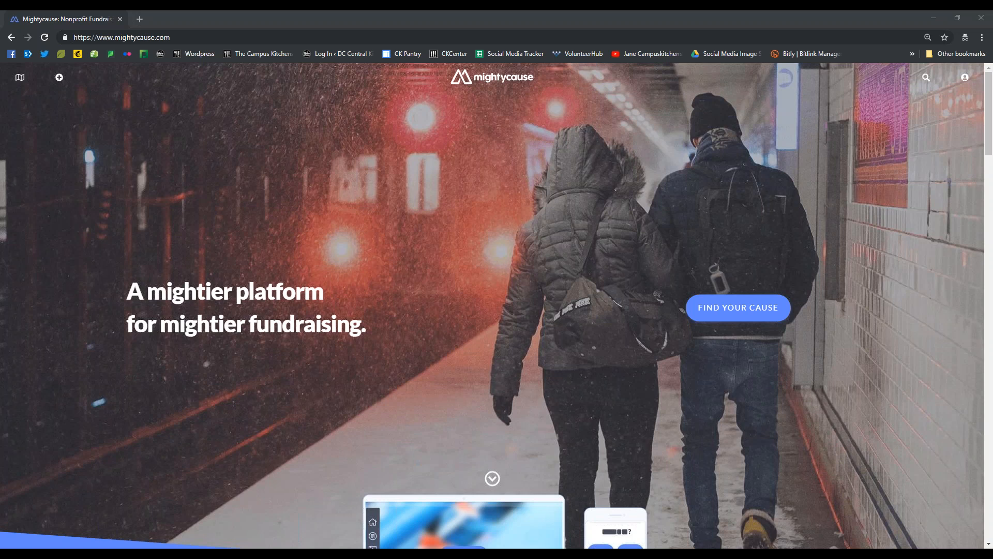
Log in to Mightycause with the account's e-mail address and password
click(964, 77)
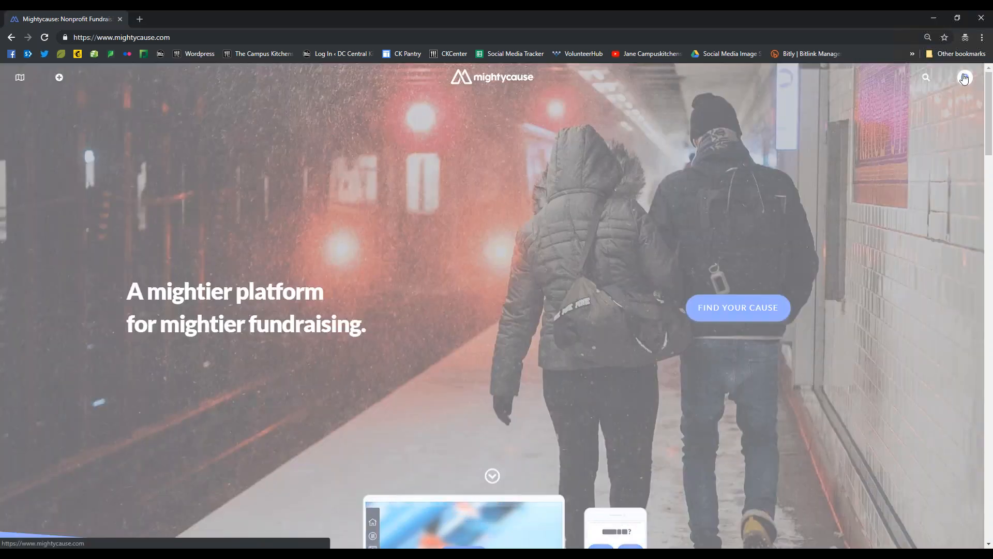
key(ctrl+v)
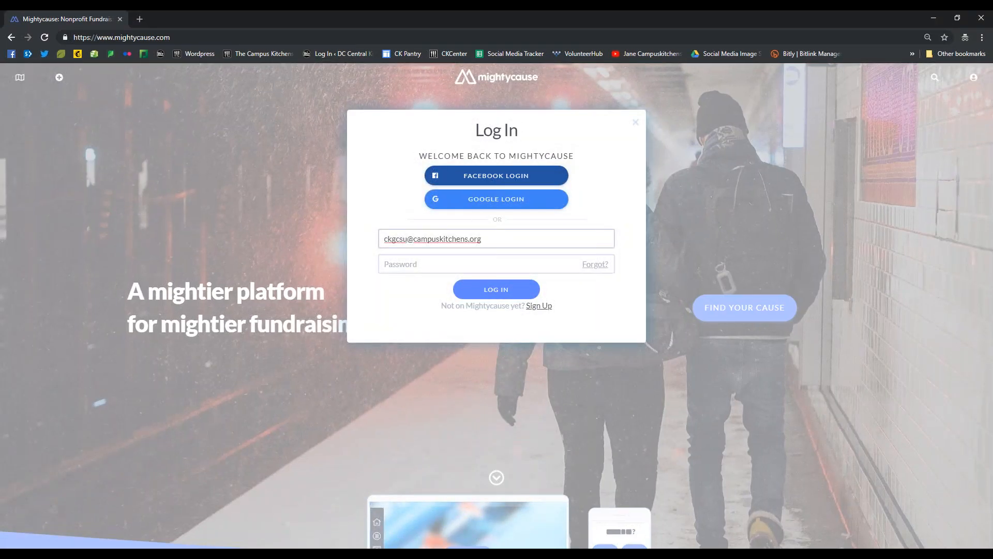
key(alt+Tab)
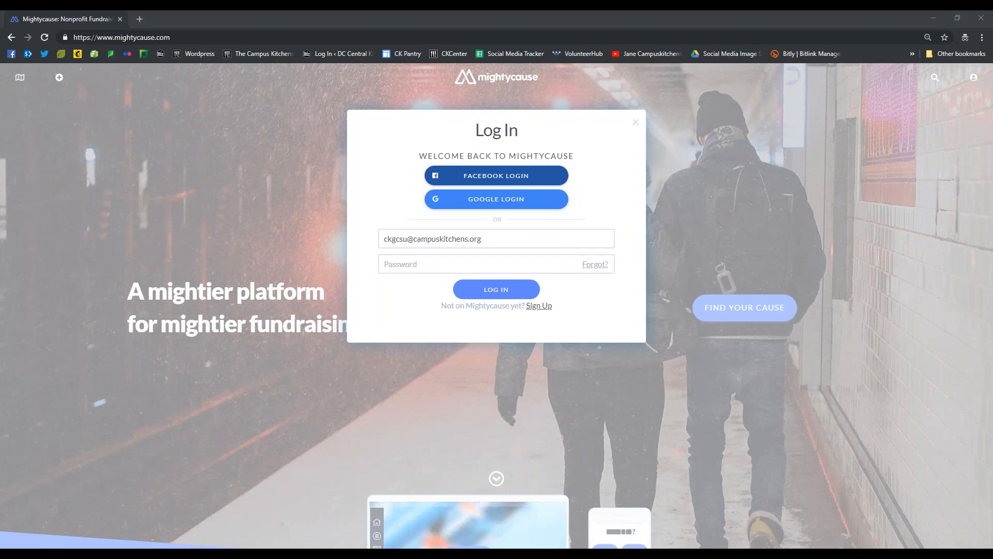
click(407, 262)
key(ctrl+v)
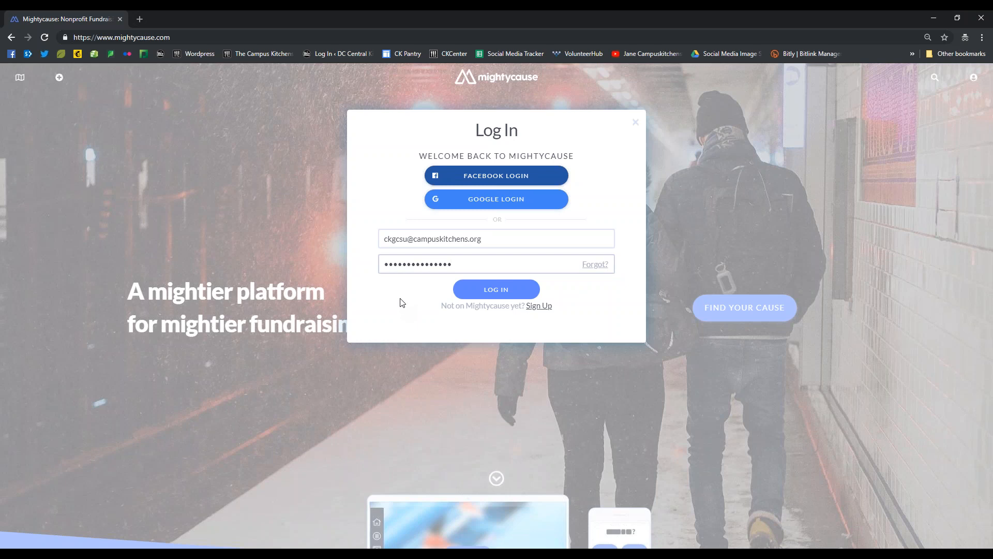
click(464, 289)
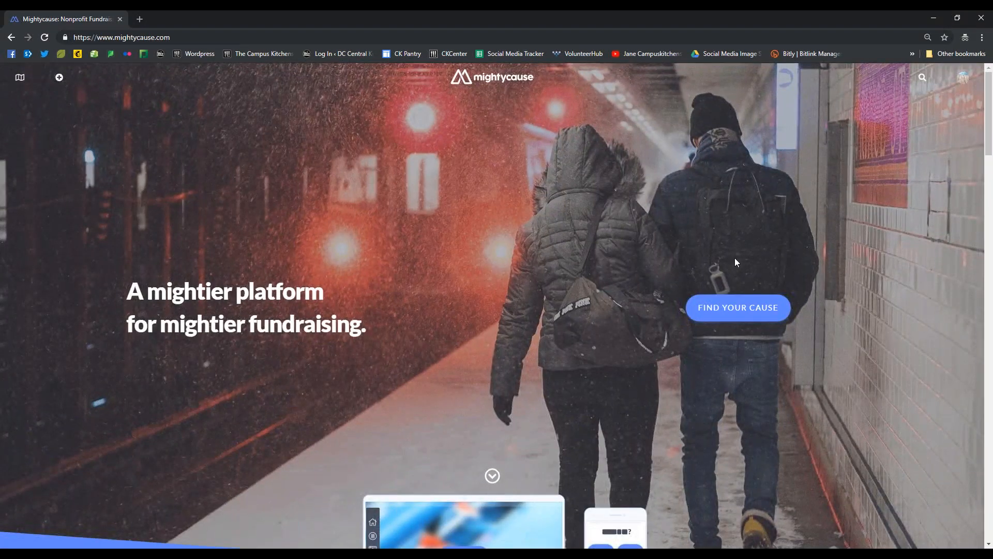
Open the recent fundraiser Raise the Dough for CKGCSU from the account's list and look through its page
click(960, 83)
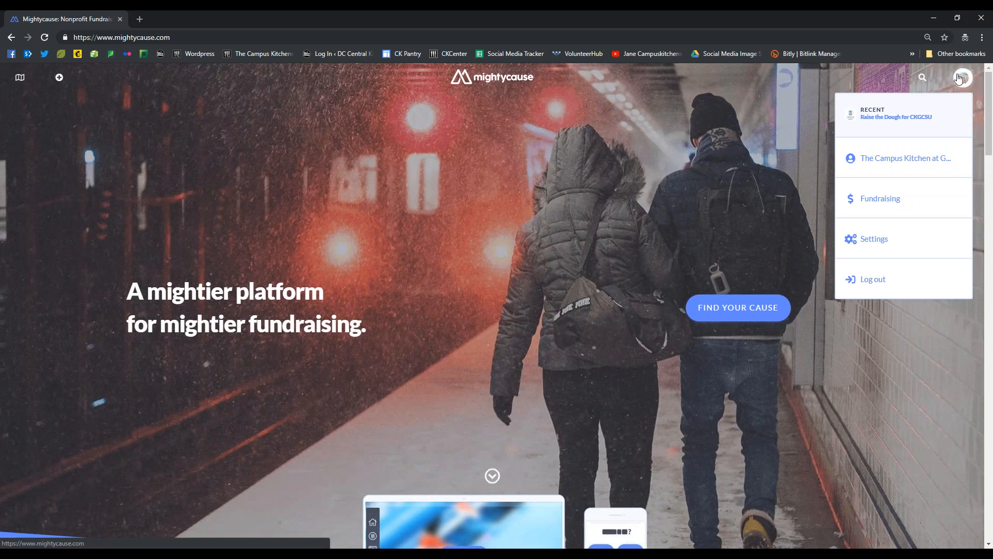
click(926, 118)
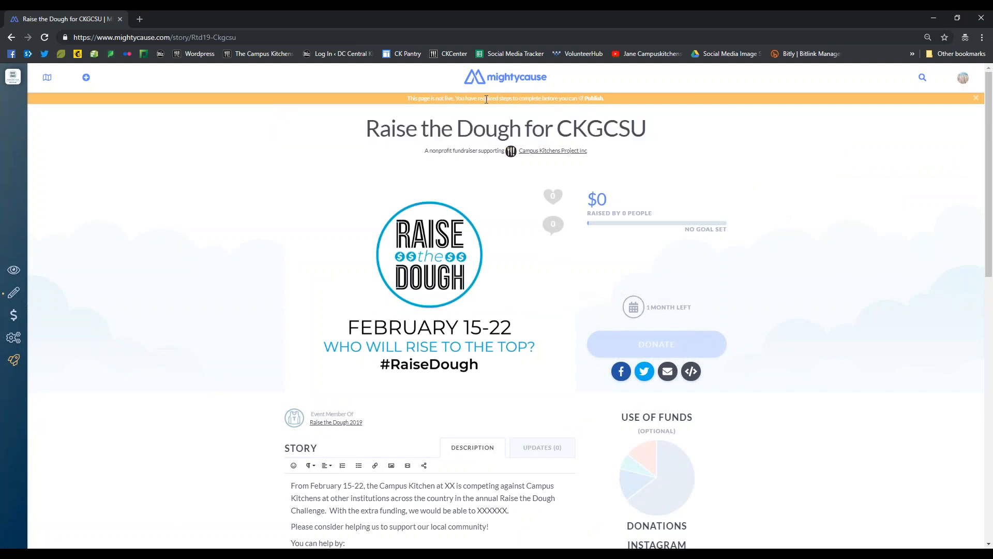
mouse_move(473, 214)
scroll(171, 353, down, 3)
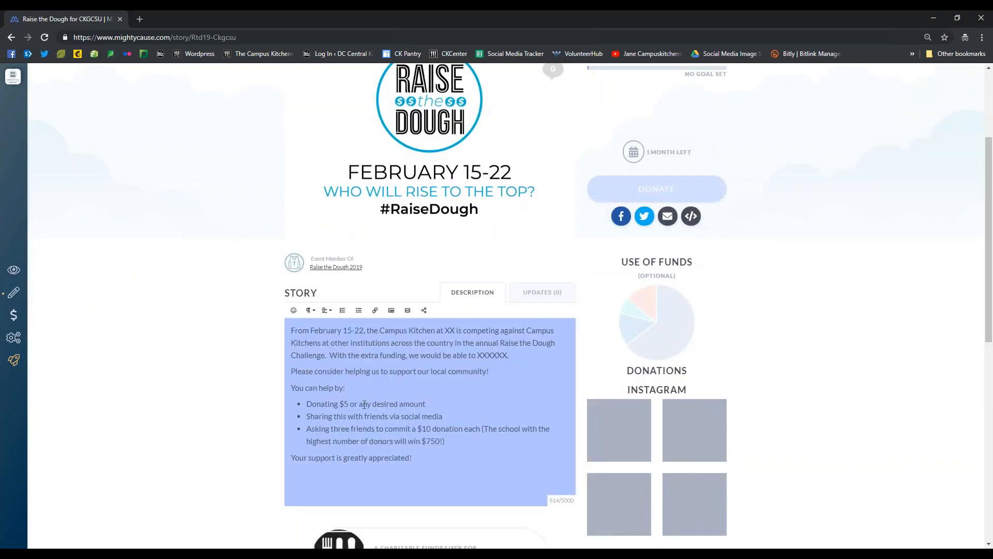
scroll(368, 367, down, 3)
scroll(345, 258, up, 5)
drag(254, 37, 57, 23)
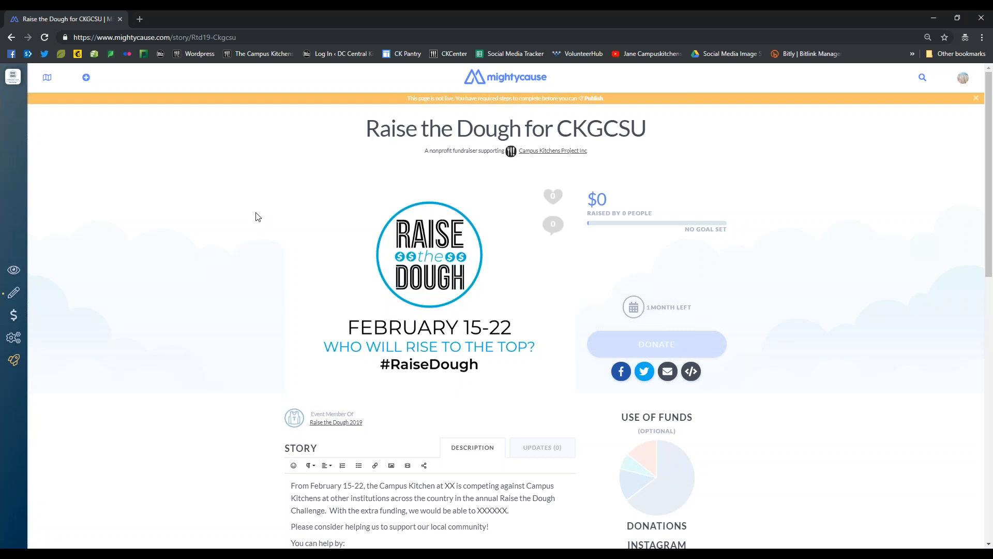
Check the source options for the fundraiser's main image or video and read through the story description
mouse_move(324, 213)
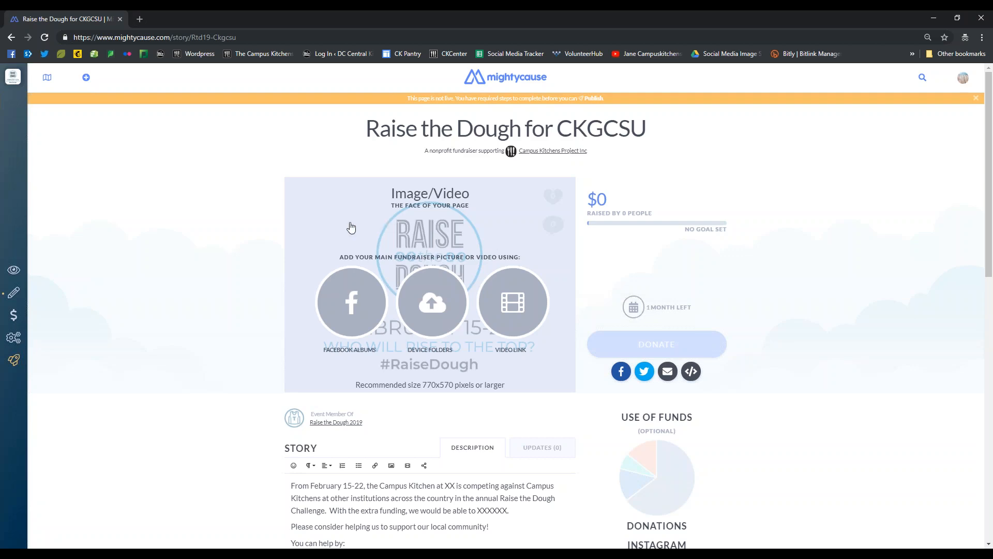
scroll(231, 274, down, 2)
scroll(231, 273, down, 3)
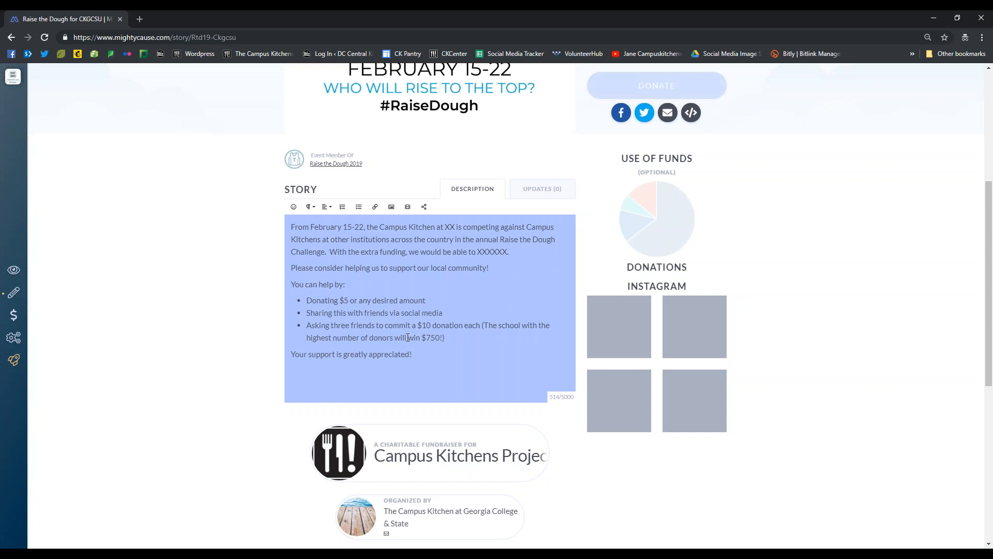
scroll(407, 337, up, 5)
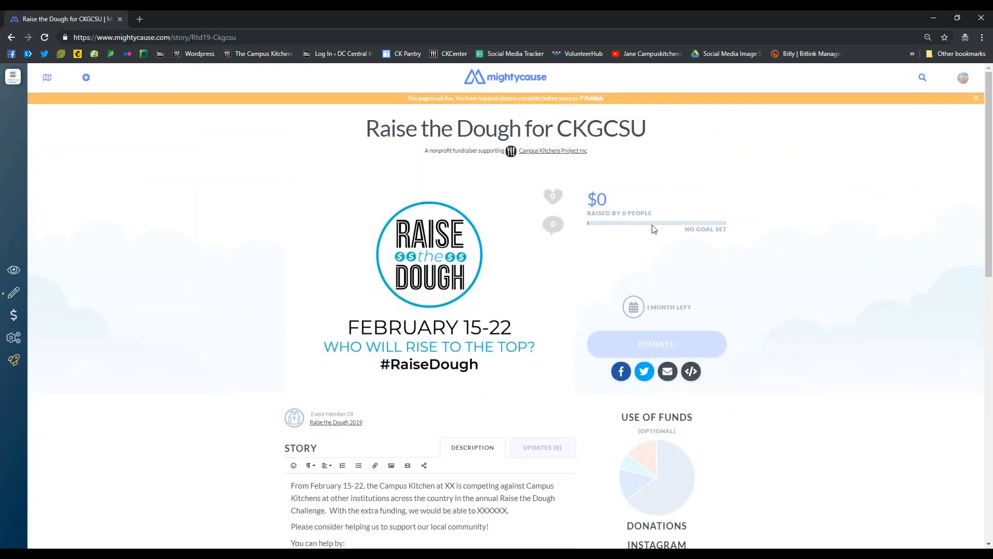
View the fundraiser's Funding Goal form and close it without saving an amount
click(714, 230)
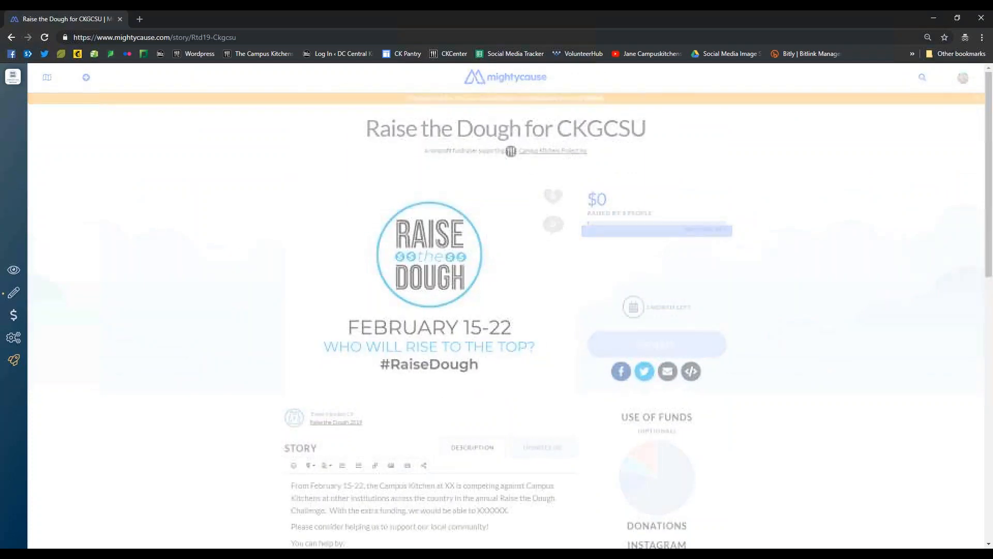
click(490, 163)
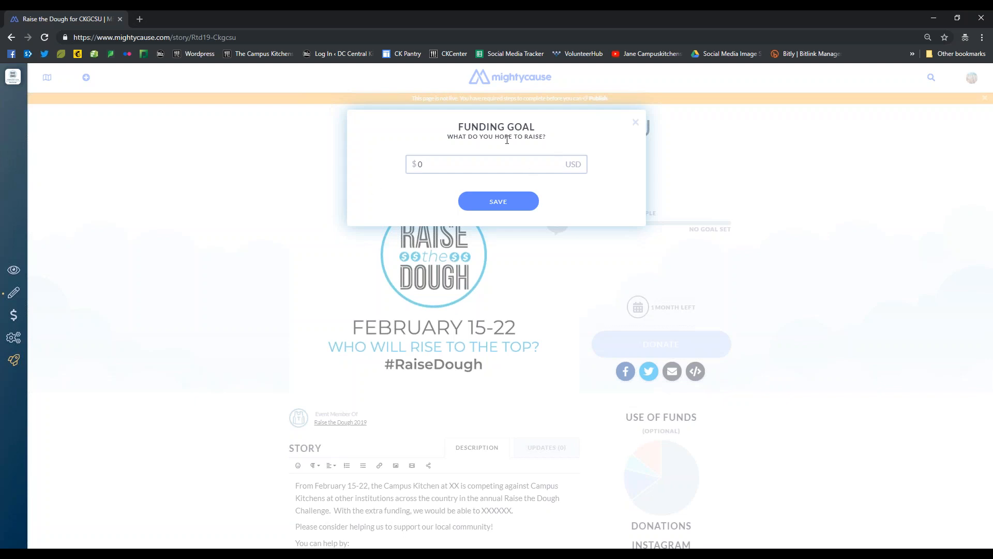
click(636, 122)
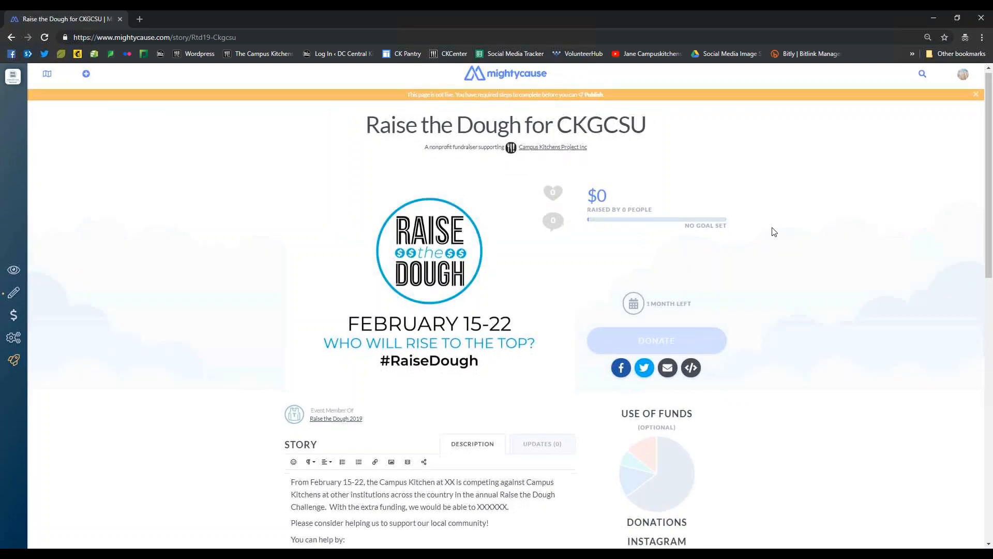
View the funding breakdown form for Use of Funds, close it unsaved, and review the page's Instagram and organizer sections
scroll(774, 231, down, 3)
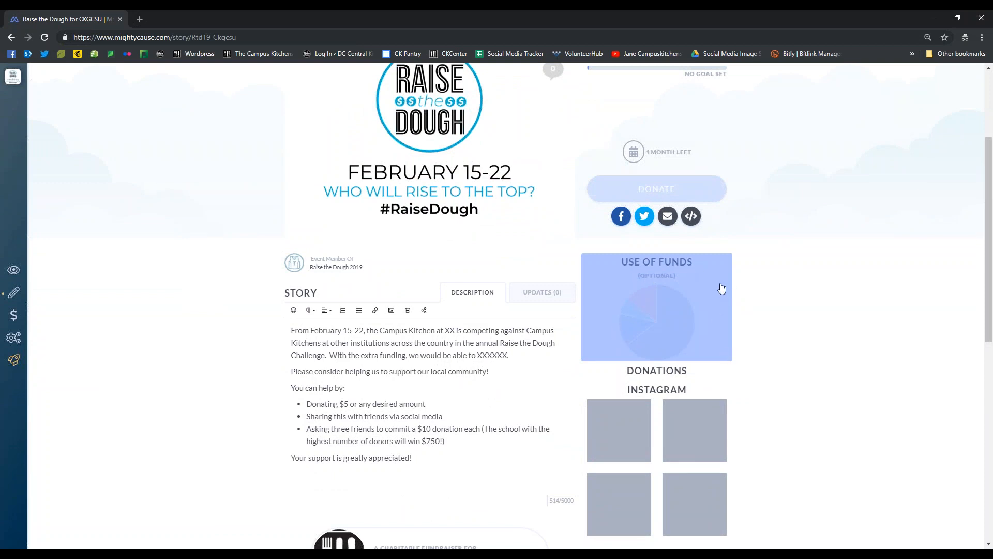
click(721, 284)
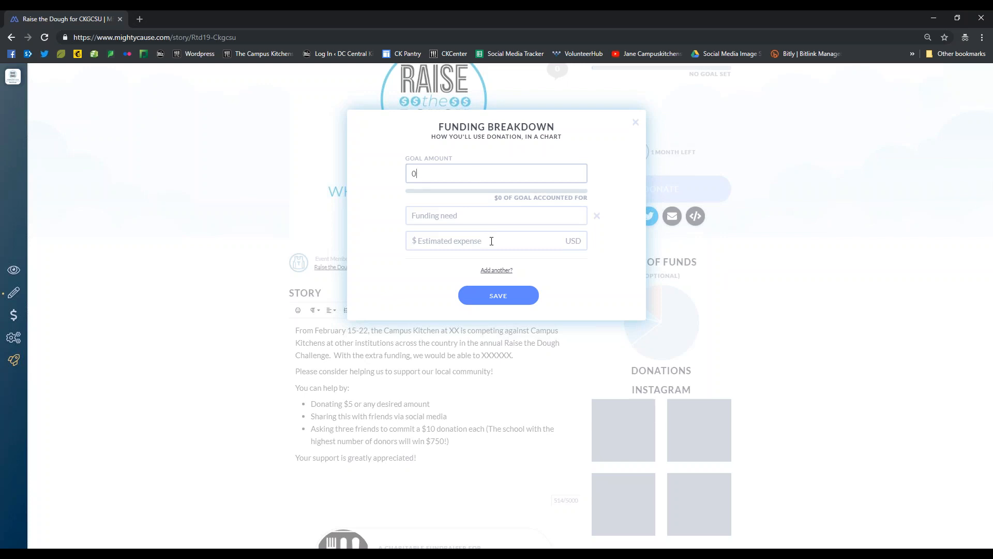
click(635, 123)
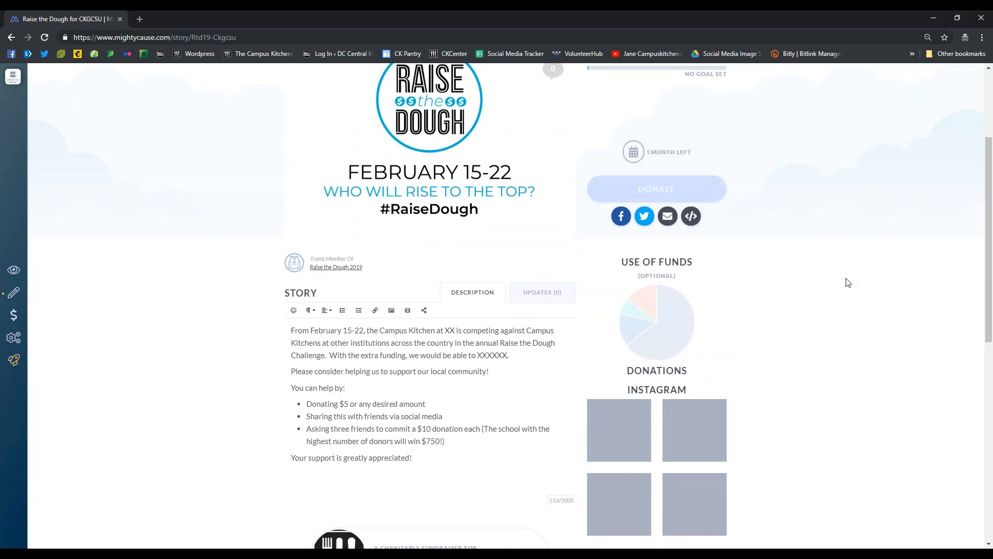
scroll(841, 282, down, 4)
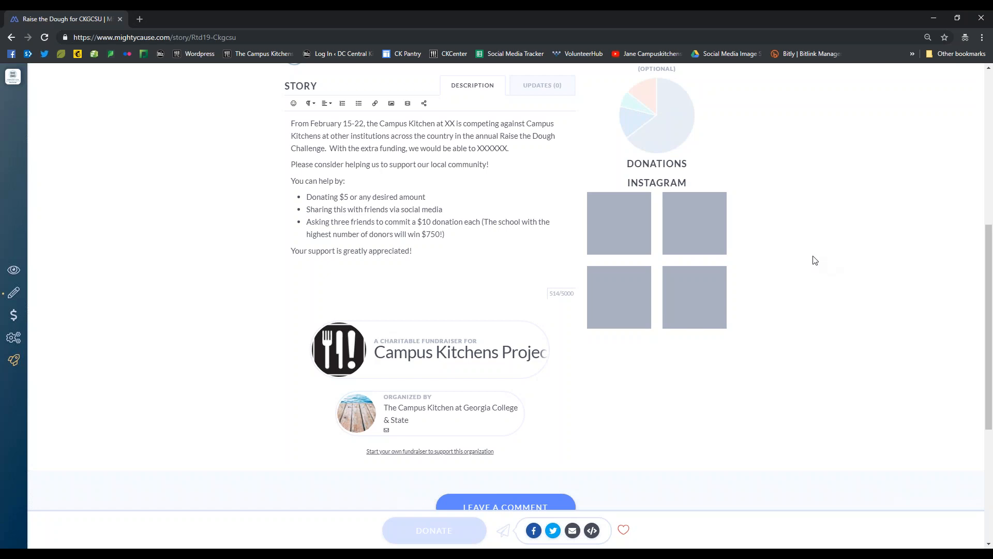
scroll(815, 260, up, 1)
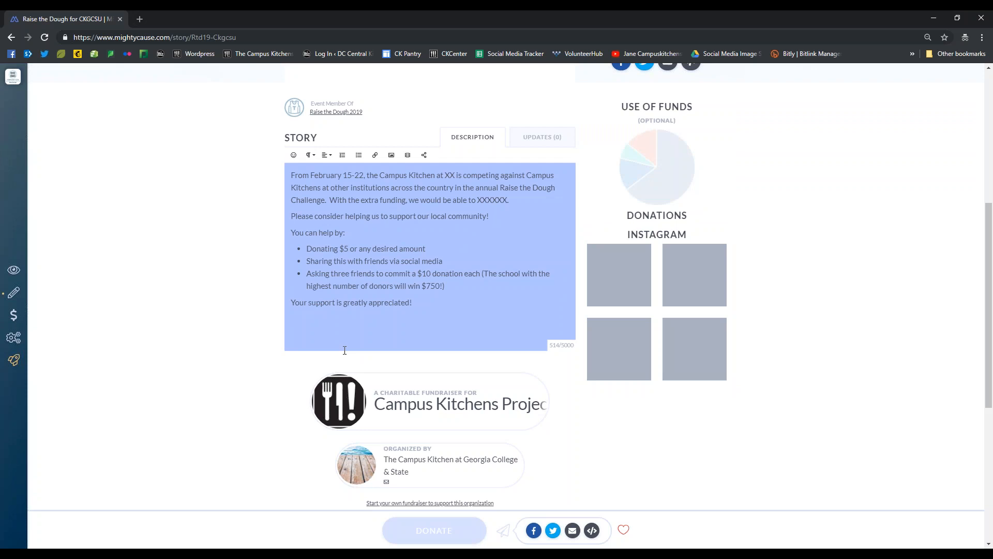
scroll(351, 351, down, 2)
scroll(363, 351, down, 1)
scroll(295, 413, up, 10)
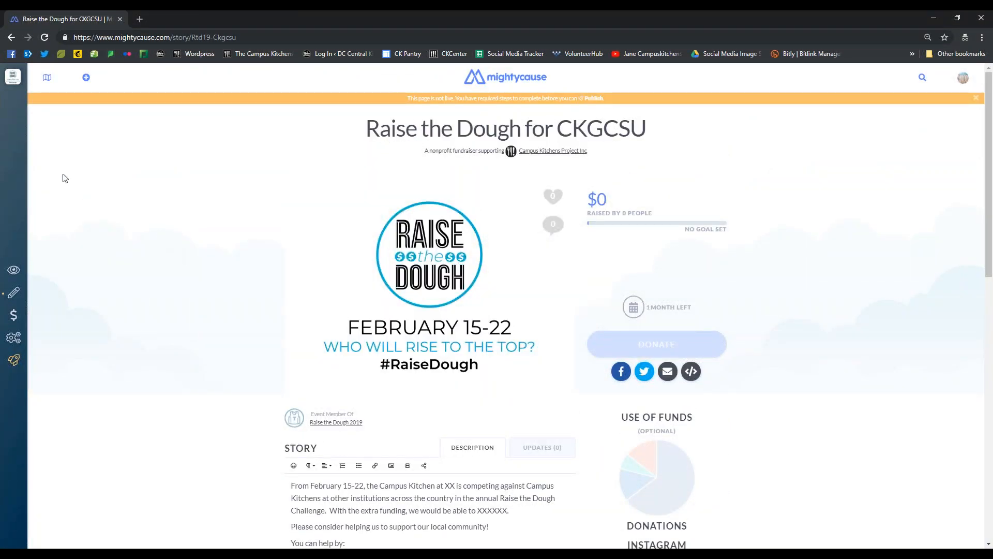
Show the page editor's sections and view the Short Story form, closing it without entering text
mouse_move(17, 170)
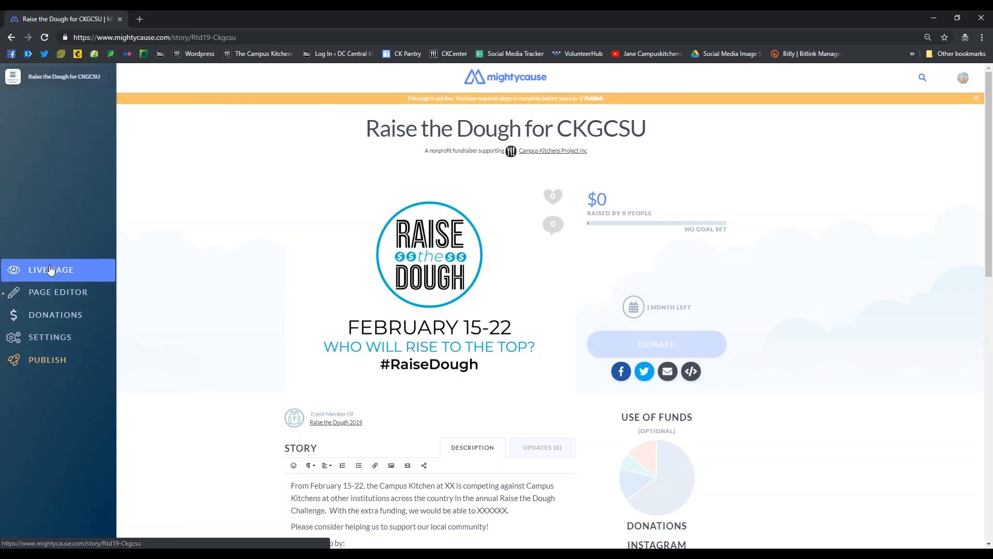
click(65, 295)
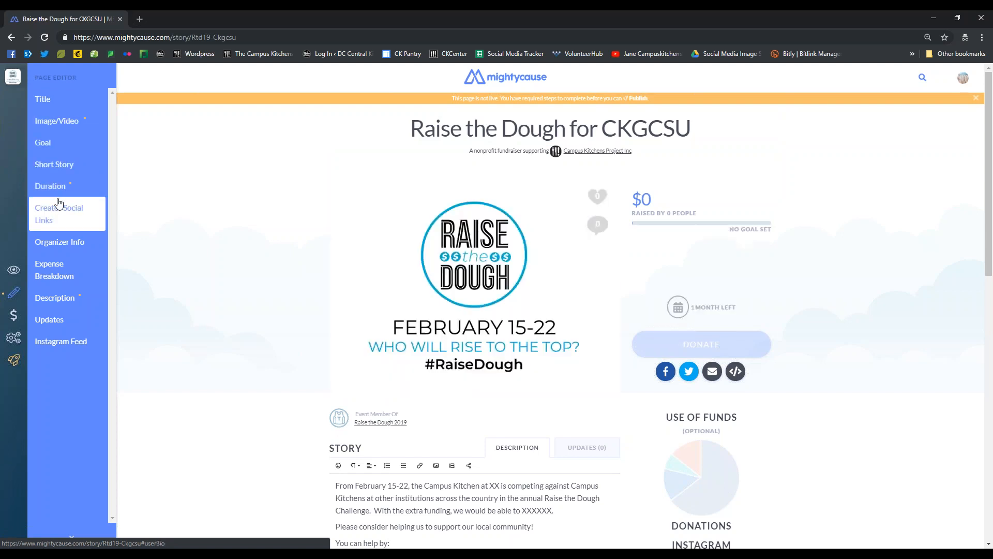
click(57, 167)
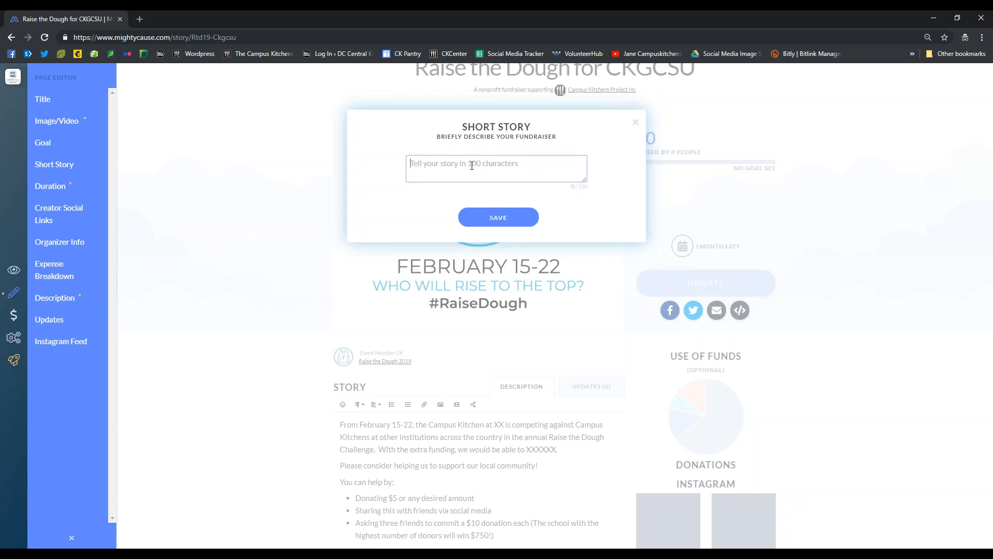
click(634, 123)
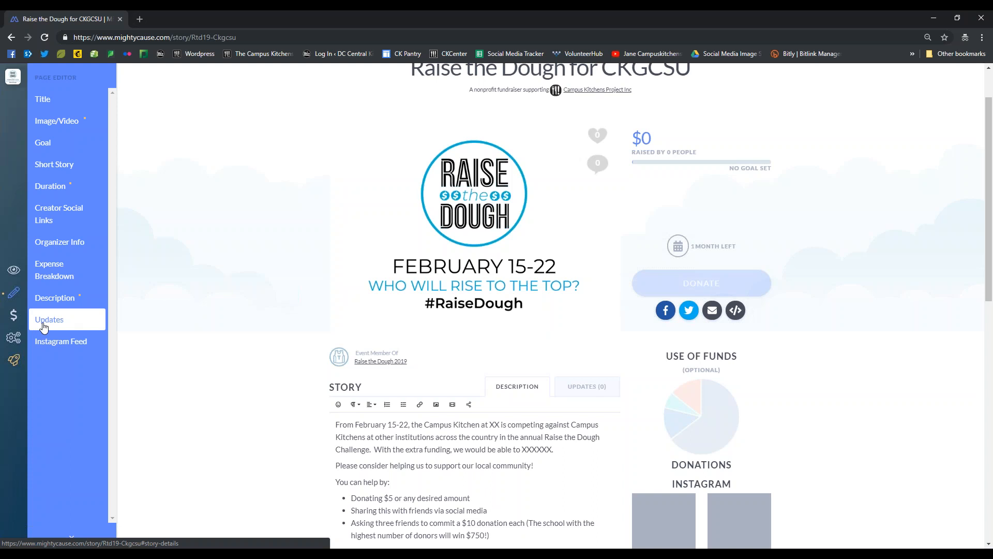
Go through the Donation Report to the Donor Experience settings and enable custom donation suggestions with amount descriptions
click(15, 320)
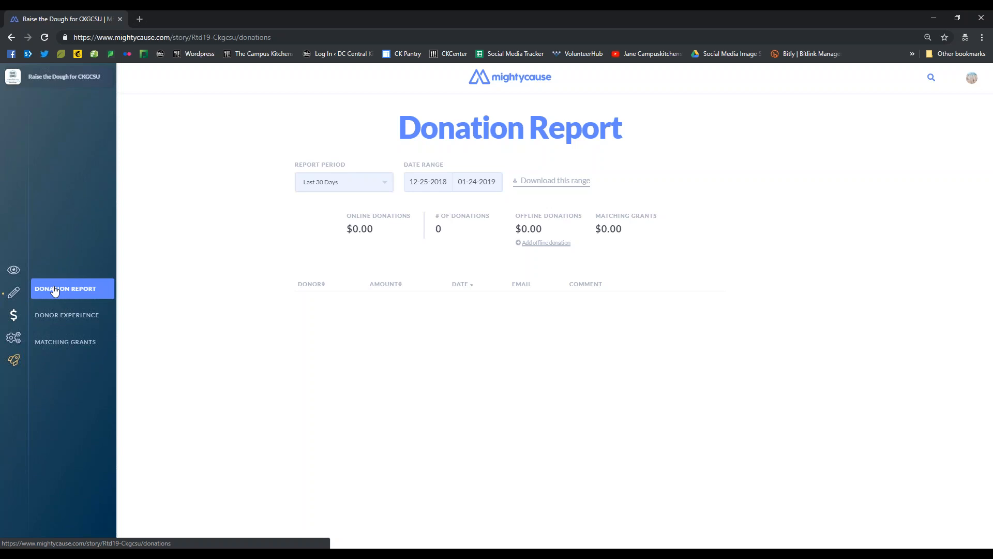
click(56, 316)
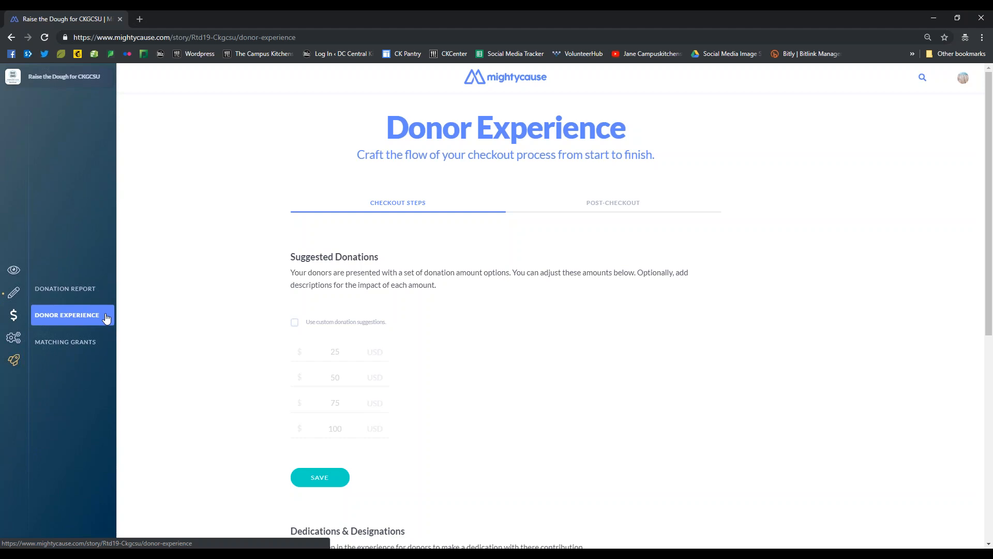
click(299, 325)
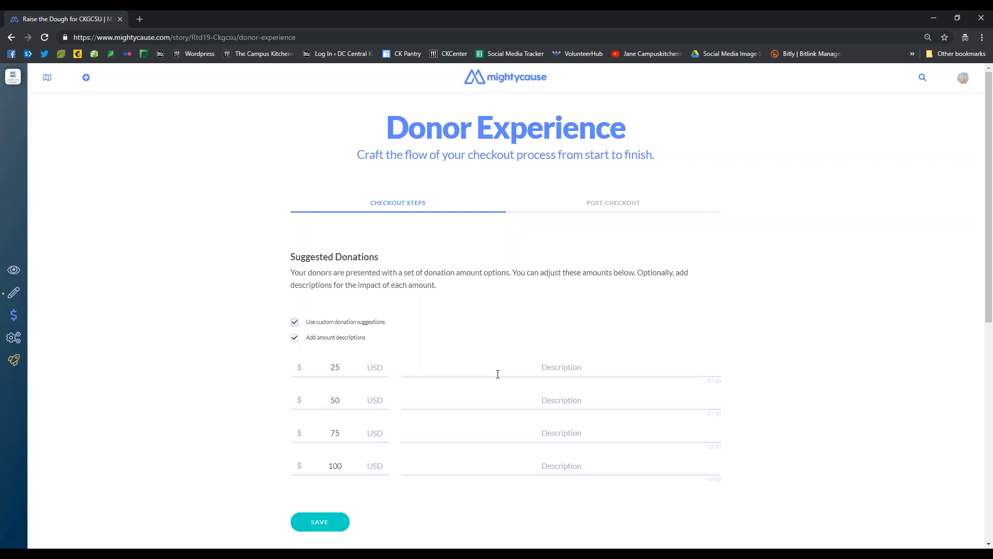
Describe the first suggested donation amount as "feed three families for a week"
click(514, 369)
text(feed)
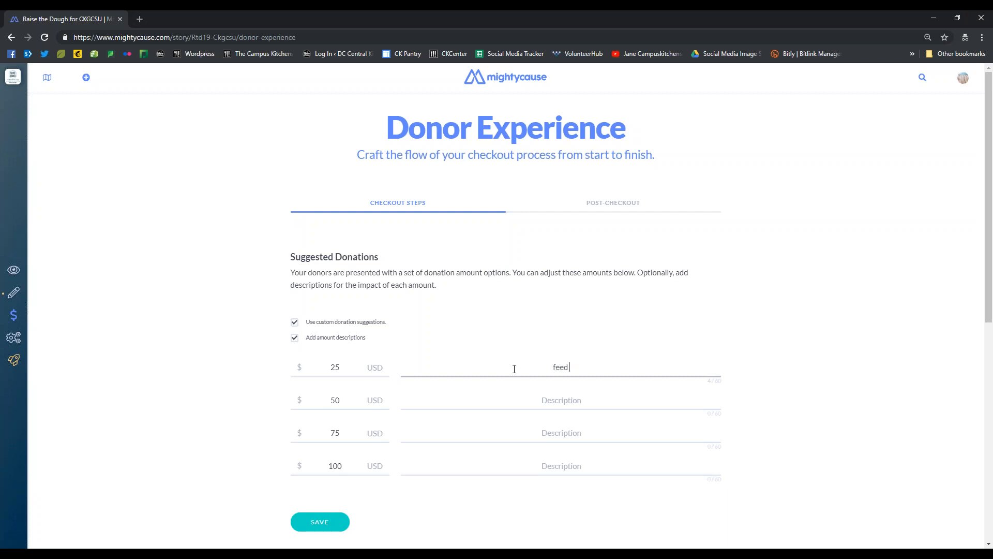
text( three families for a week)
Set the first suggested donation amount to 5 USD
double_click(327, 362)
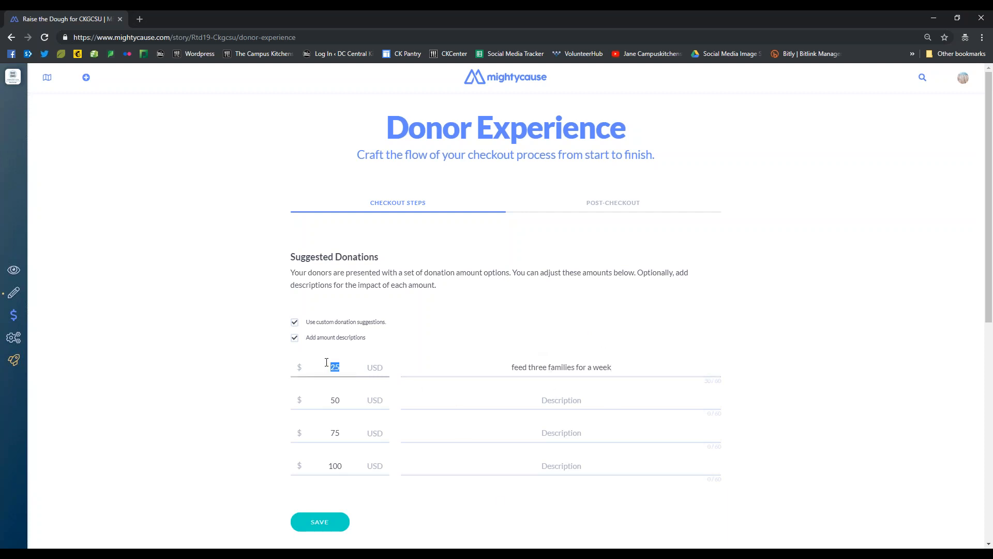
text(50)
double_click(323, 369)
text(5)
Review the Dedications & Designations and Data Collection options for donor checkout, and open the Fundraiser Settings
mouse_move(15, 317)
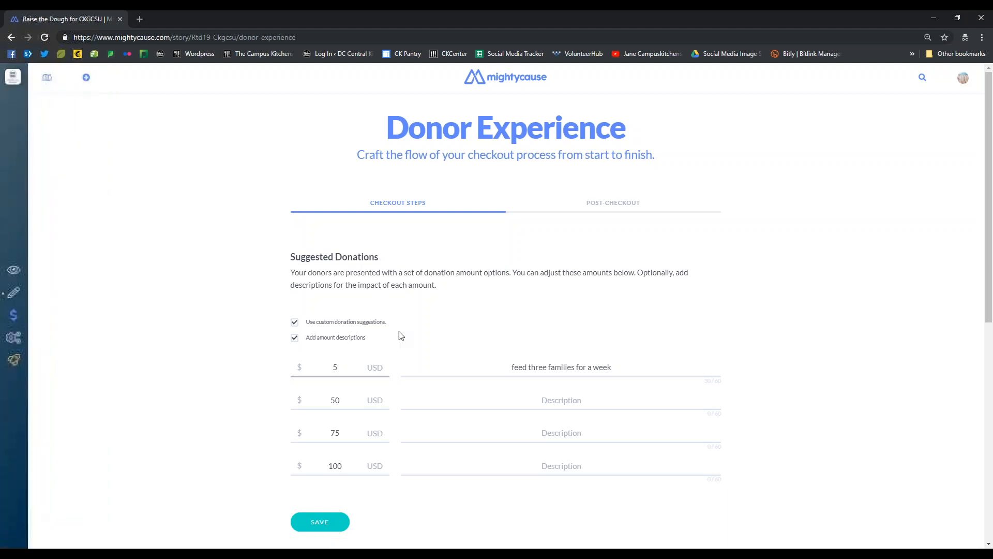
scroll(254, 291, down, 6)
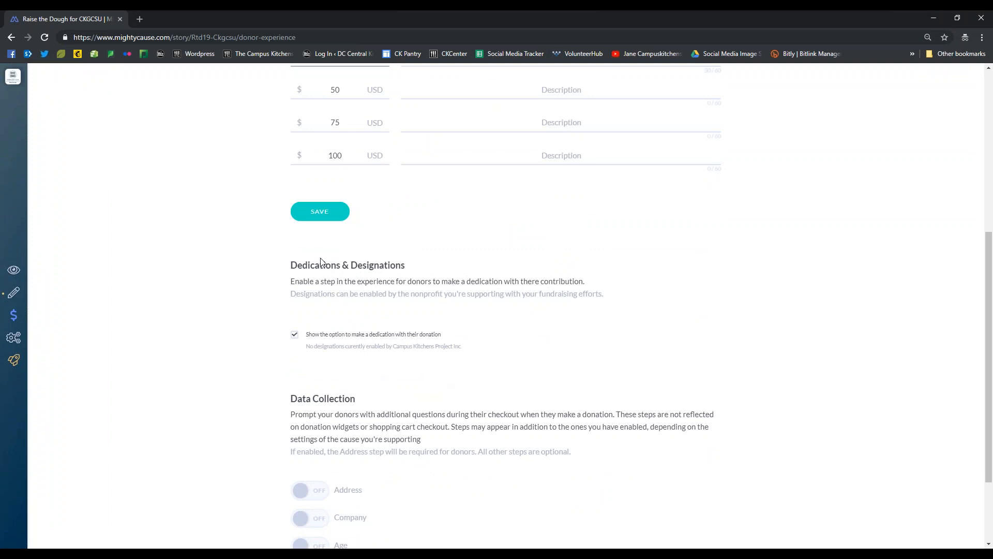
scroll(295, 326, down, 2)
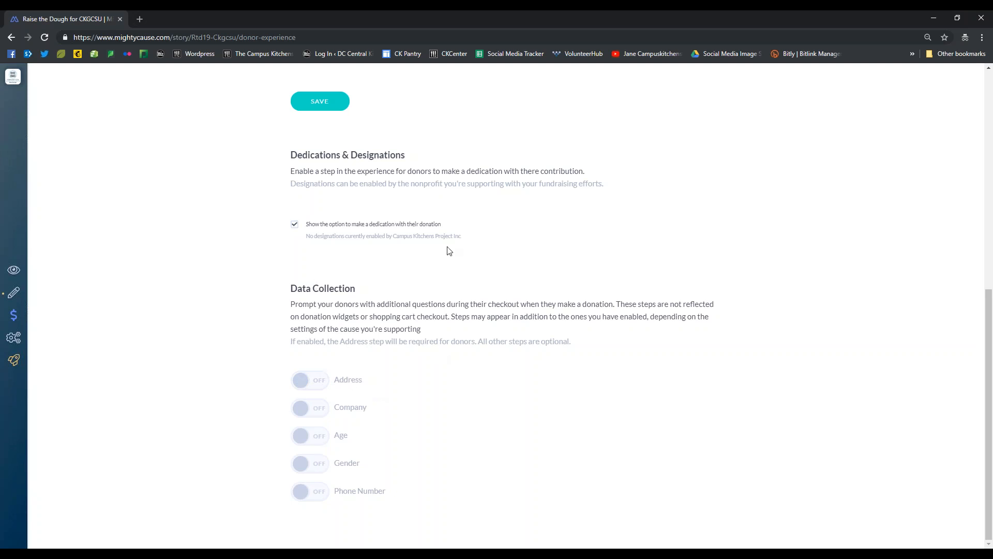
scroll(442, 263, up, 8)
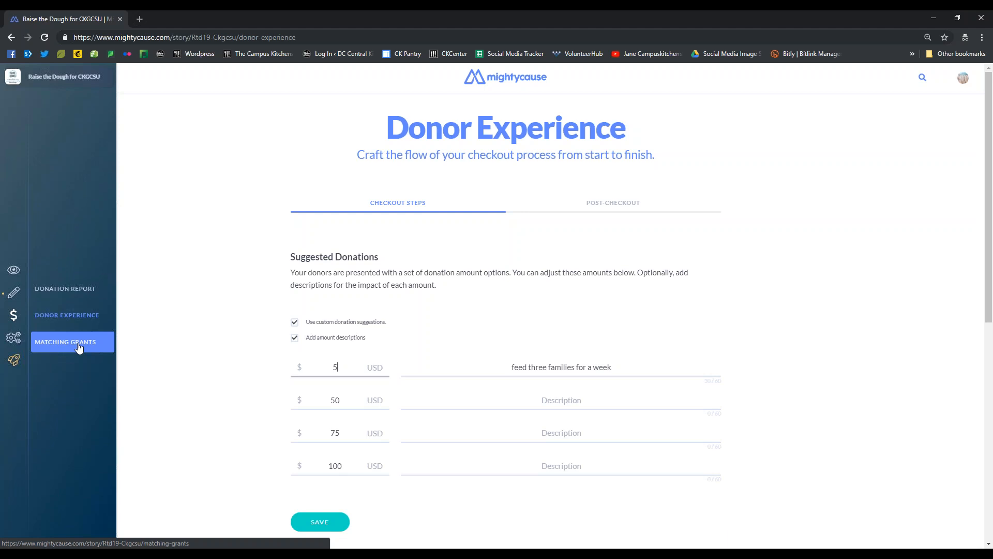
click(14, 337)
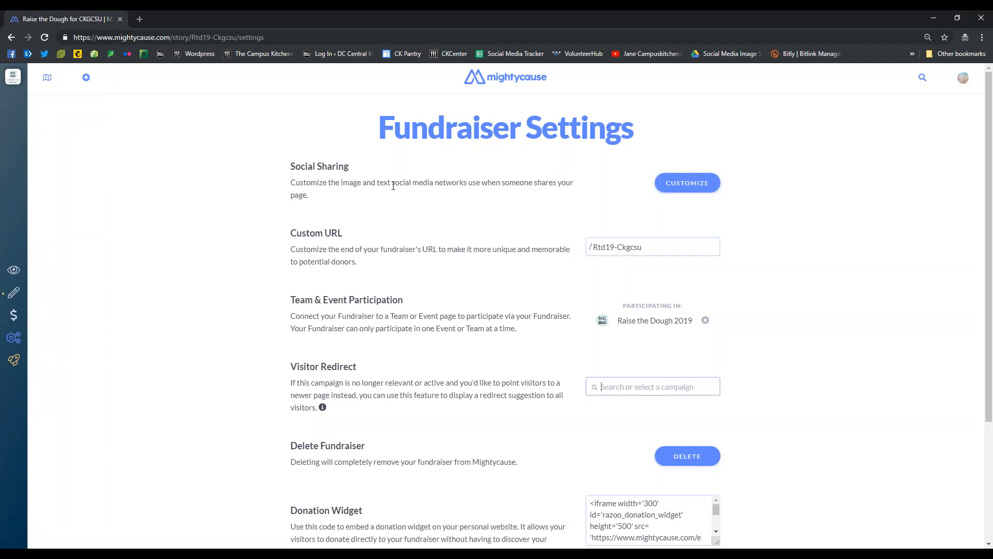
Review the Social Share Settings without changing them, and look through the remaining Fundraiser Settings down to Metrics Calculation
click(710, 184)
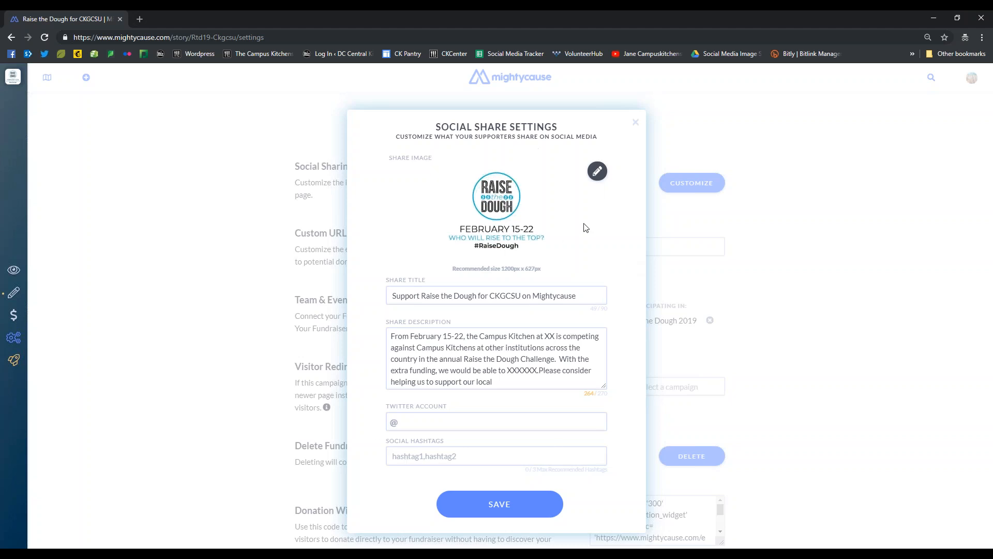
click(636, 122)
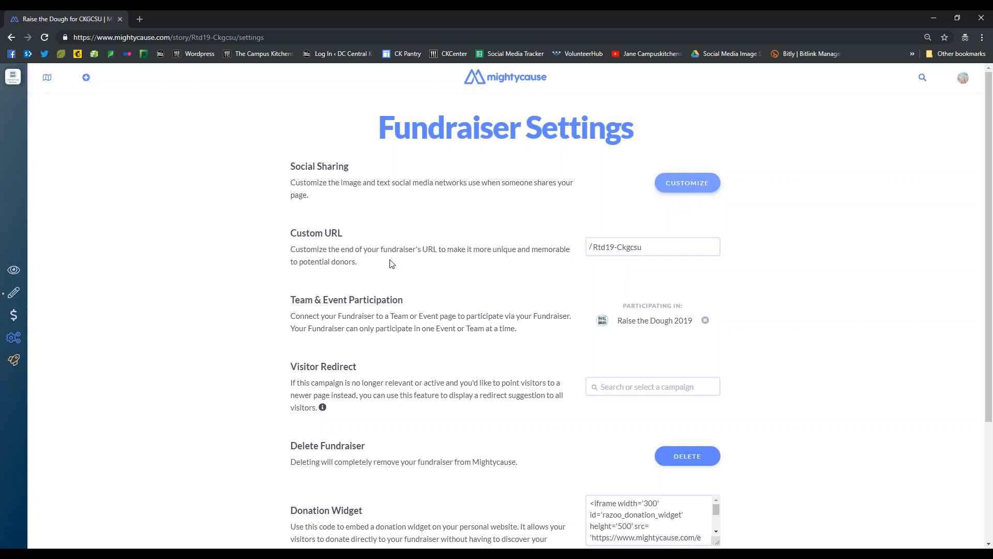
scroll(390, 266, down, 1)
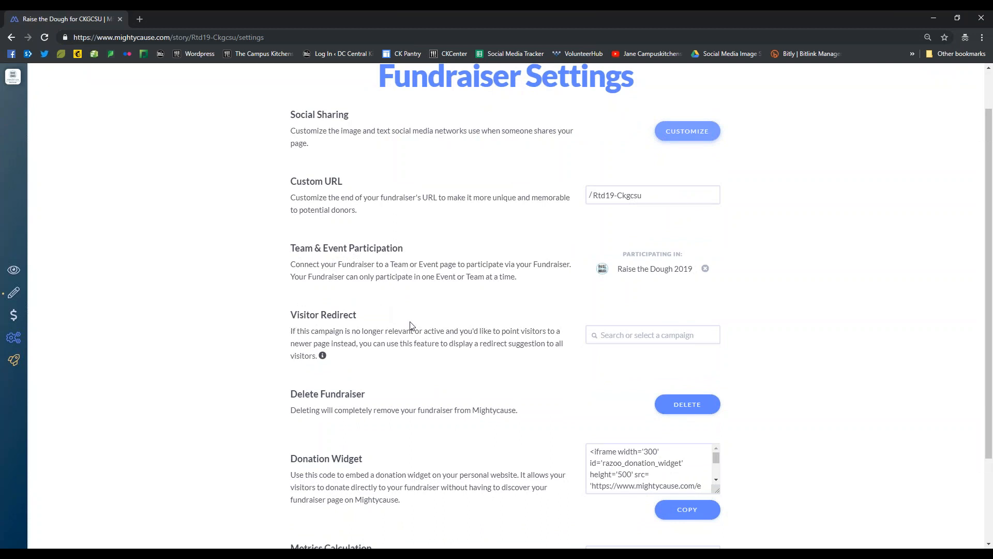
scroll(411, 325, down, 2)
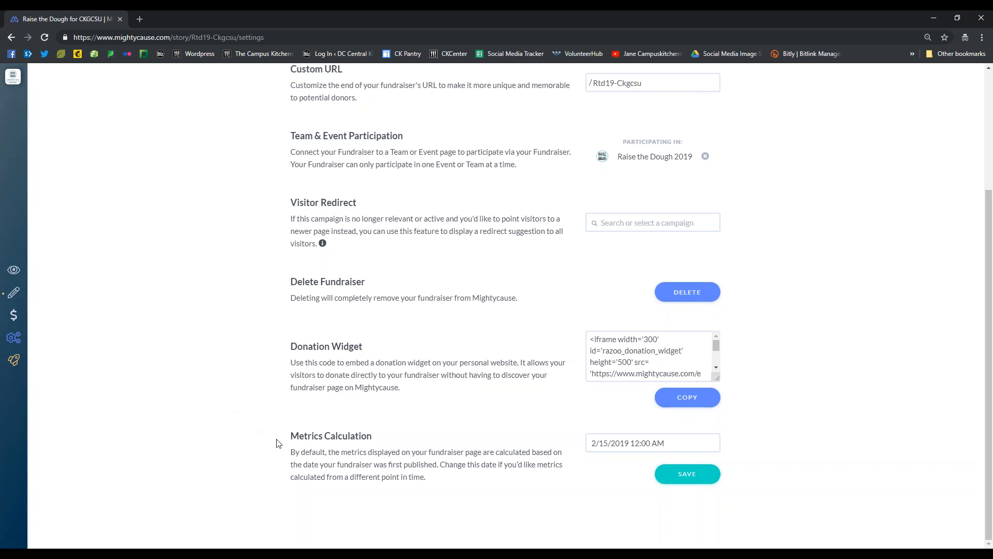
scroll(376, 435, up, 3)
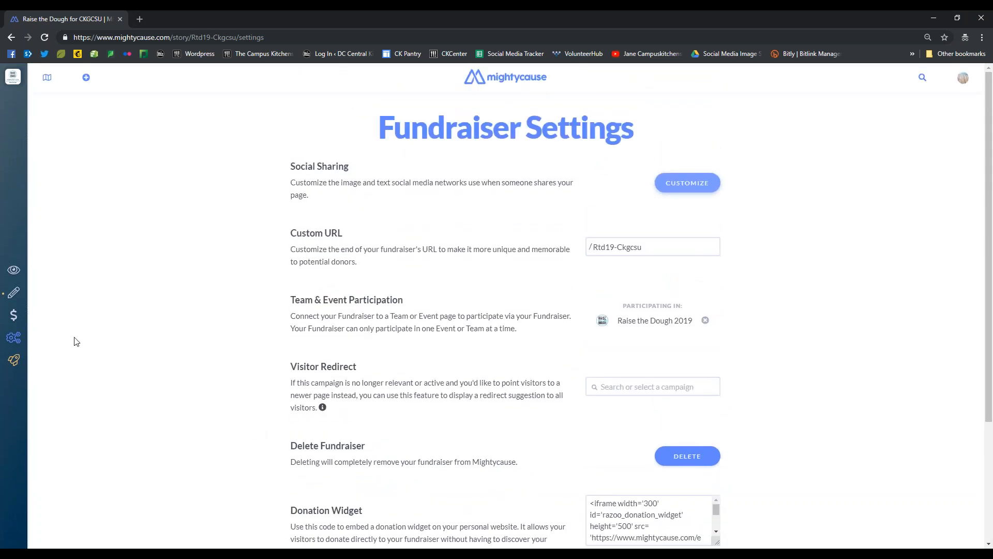
Check the outstanding requirements for publishing the fundraiser, and view the fundraiser page
click(17, 364)
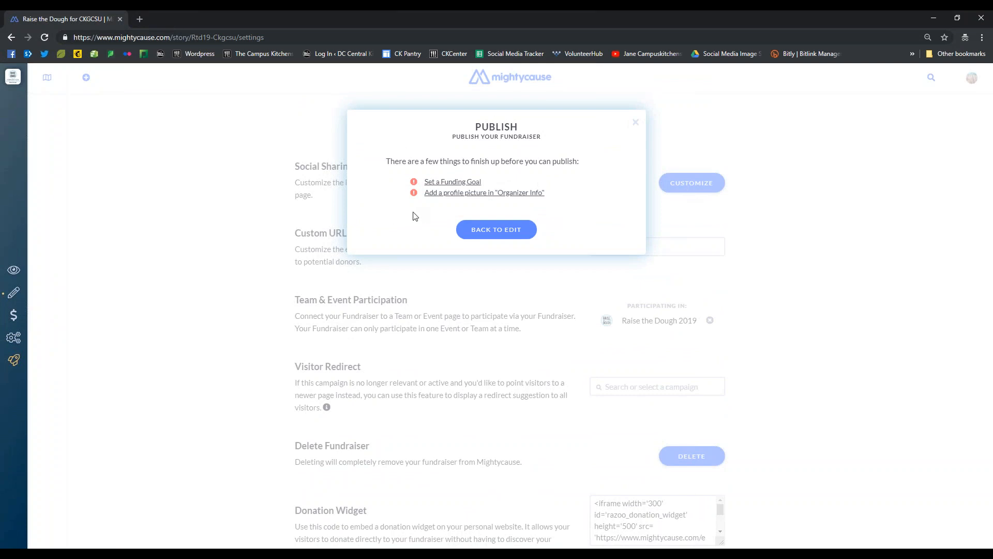
click(637, 125)
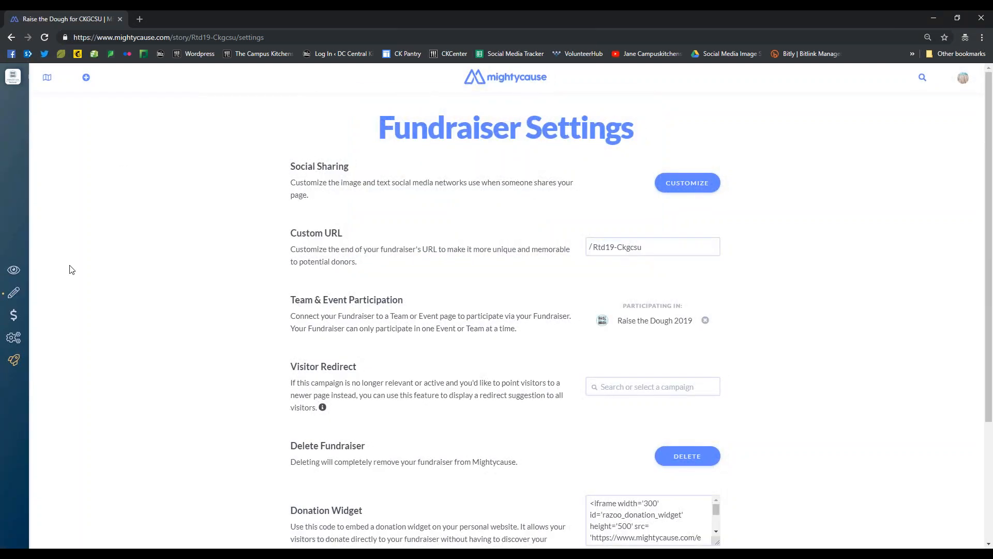
click(55, 270)
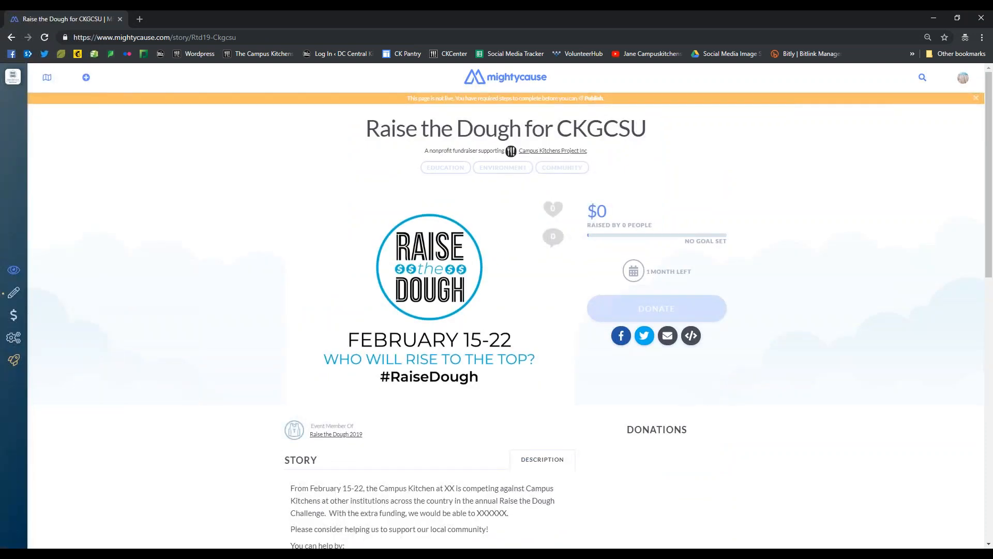
Open the Raise the Dough 2019 event page from the fundraiser and review its leaderboard, description and activity feed
click(339, 436)
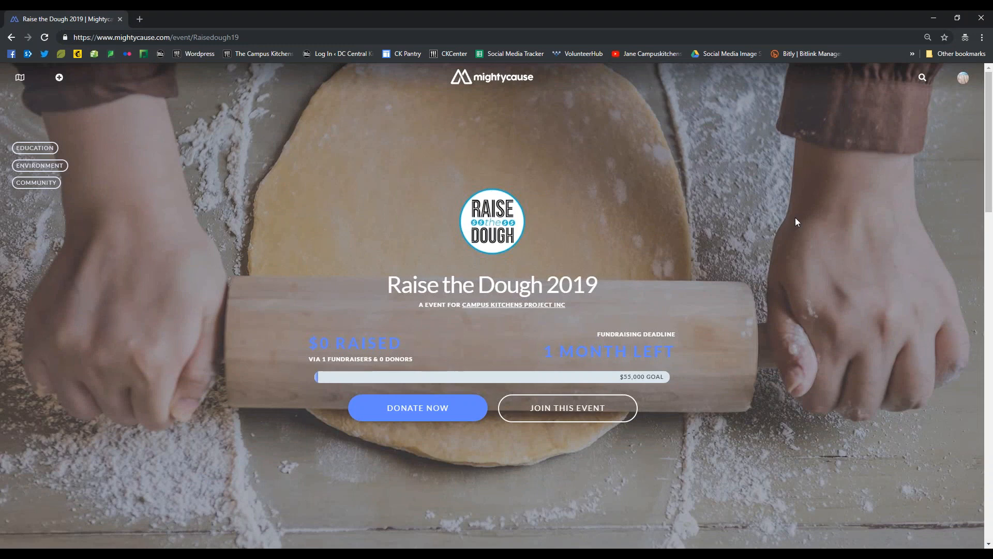
scroll(367, 179, down, 5)
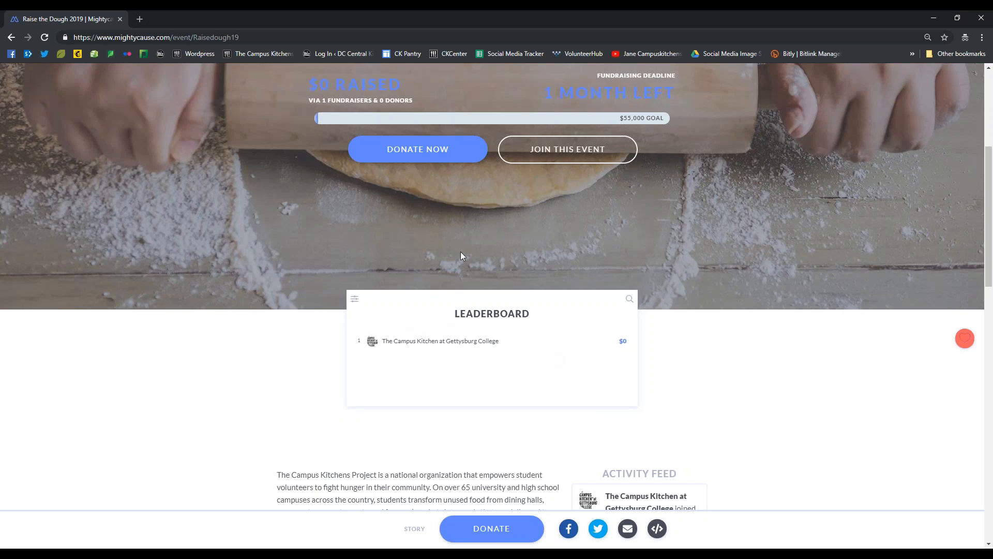
scroll(470, 257, up, 3)
scroll(472, 261, down, 5)
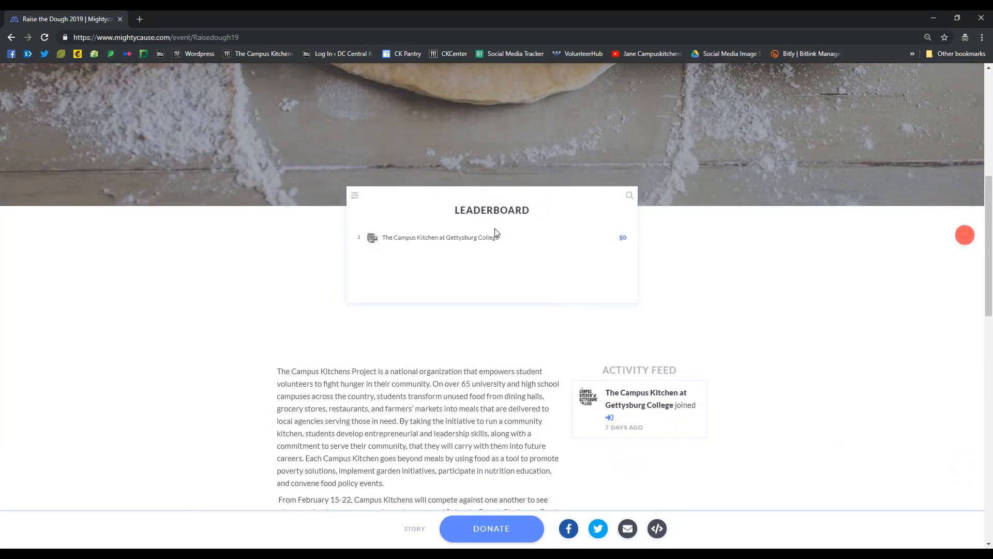
scroll(475, 344, down, 4)
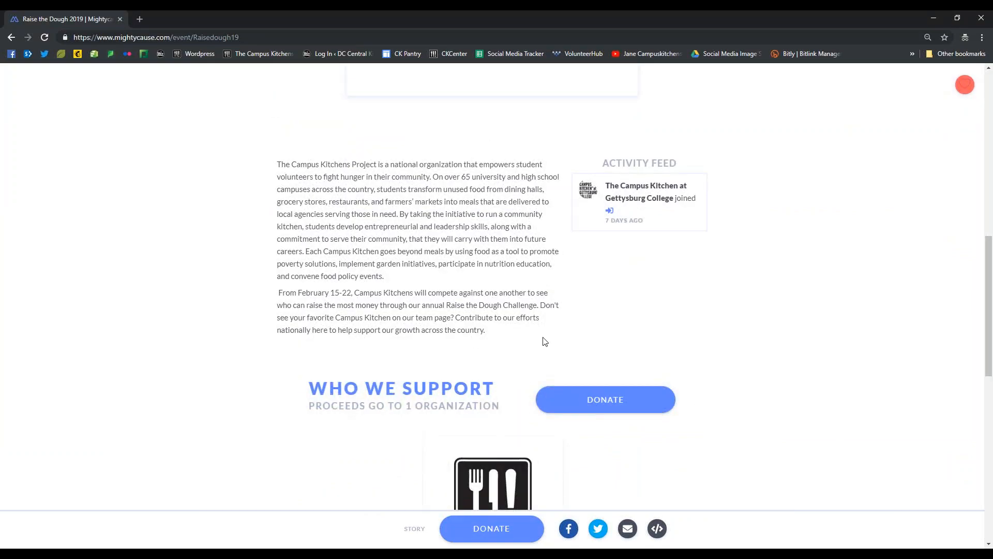
scroll(543, 350, up, 10)
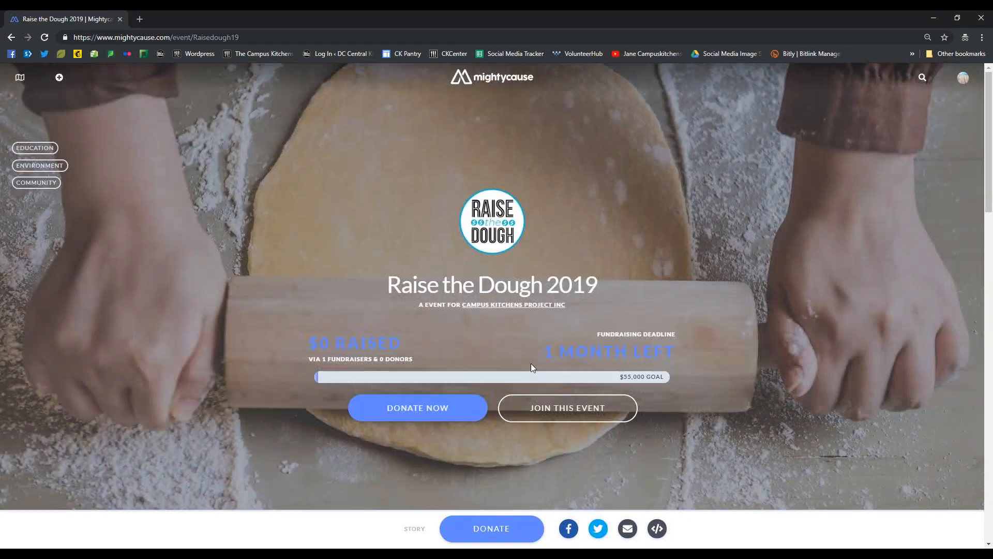
Open the Account Settings from the account's profile and review the email, password, notification, payment and connected app options
click(964, 78)
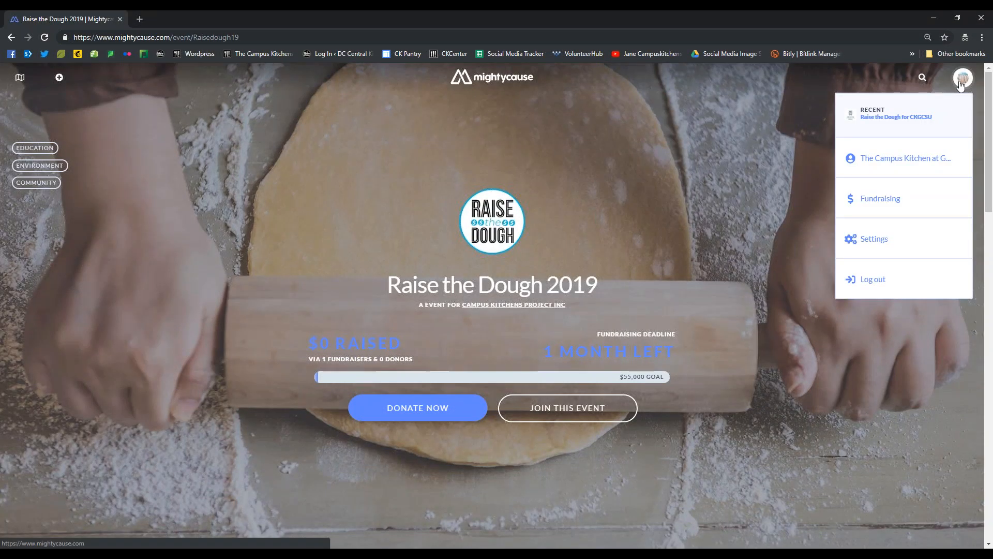
click(907, 171)
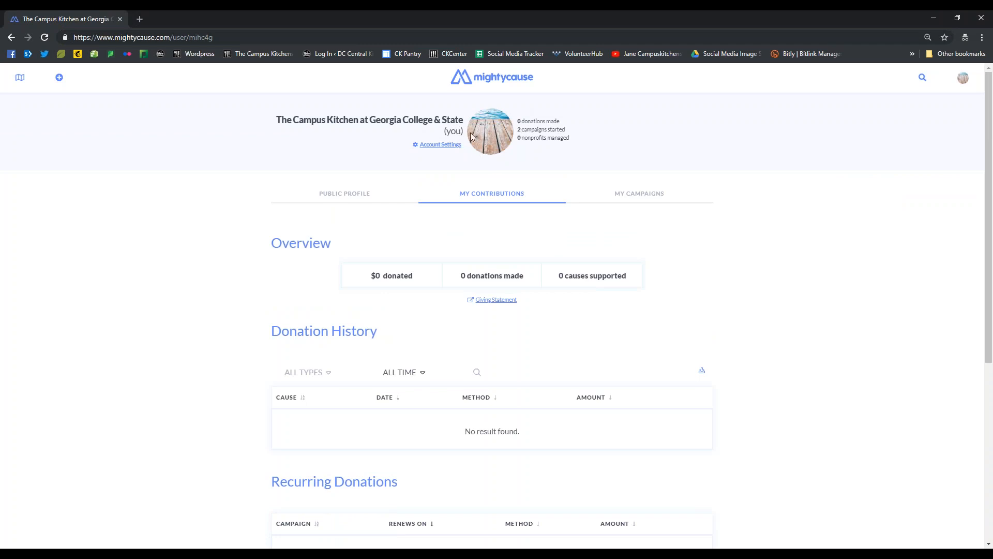
click(453, 145)
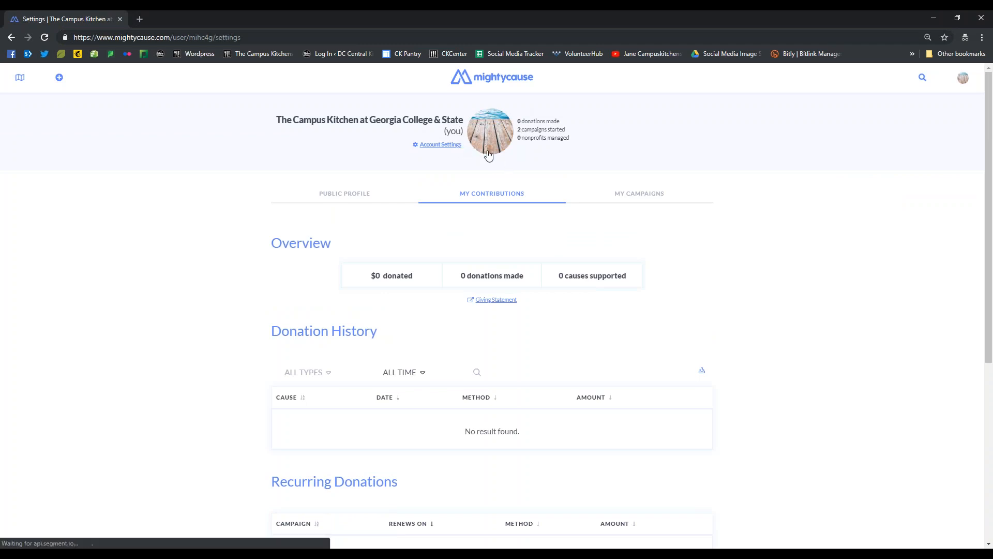
scroll(550, 168, down, 2)
scroll(547, 162, up, 2)
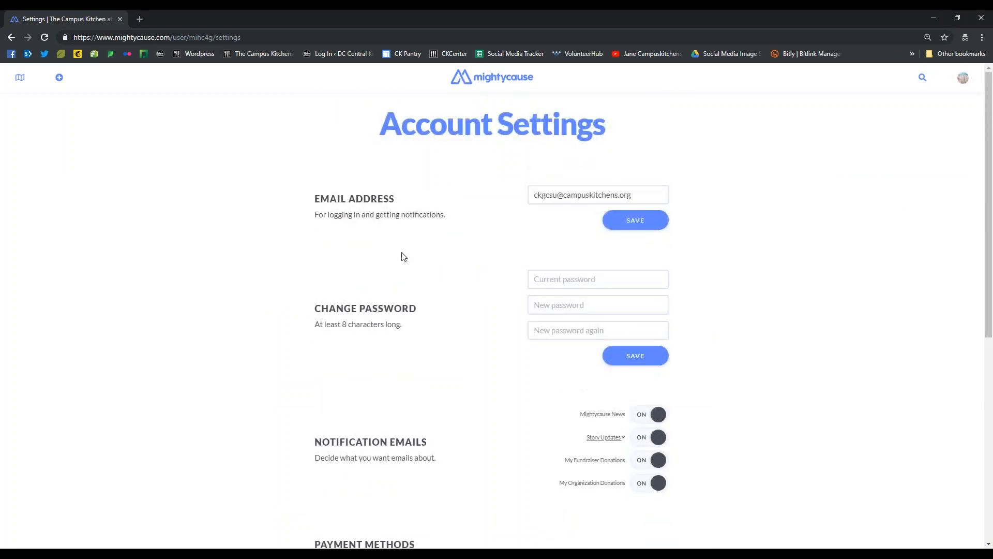
scroll(401, 255, down, 3)
scroll(453, 170, up, 1)
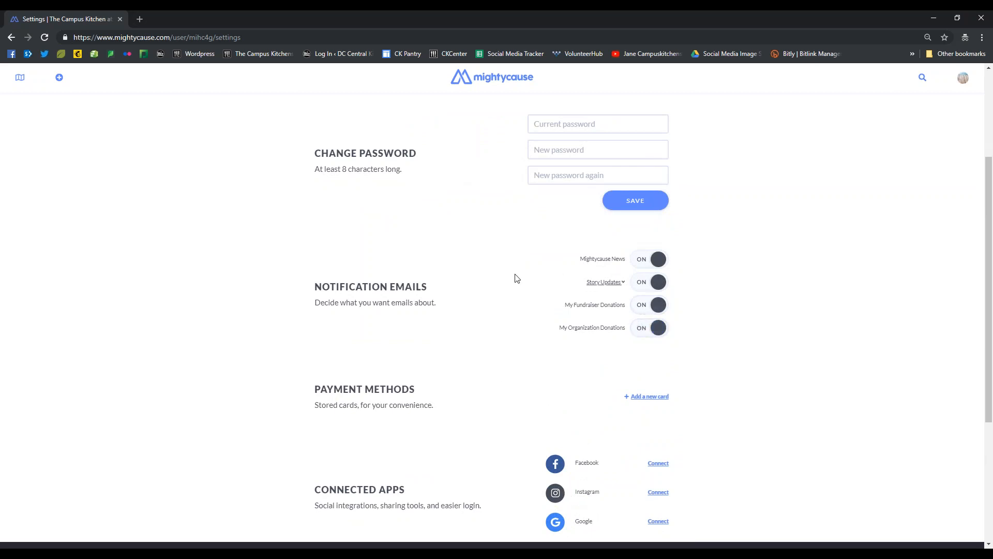
scroll(517, 277, up, 3)
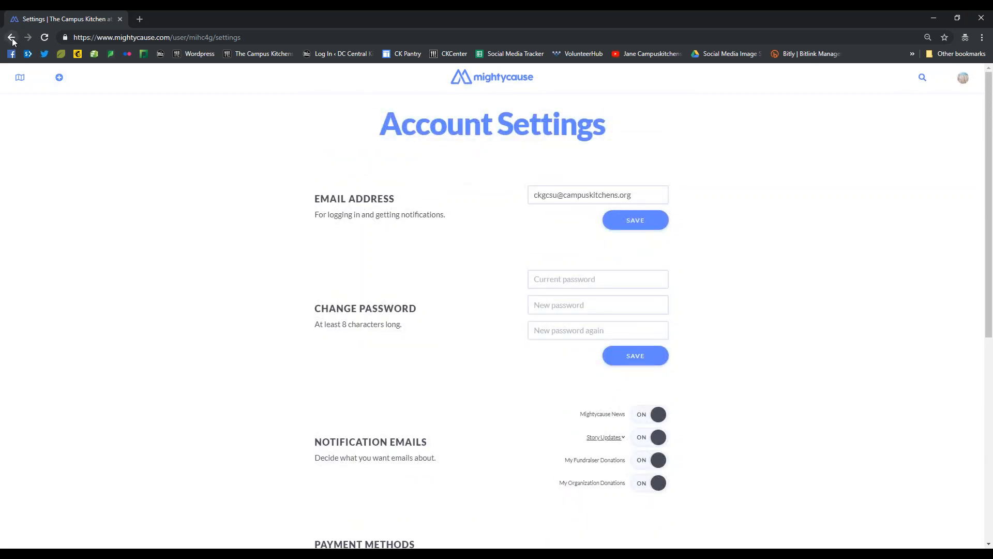
scroll(144, 335, down, 5)
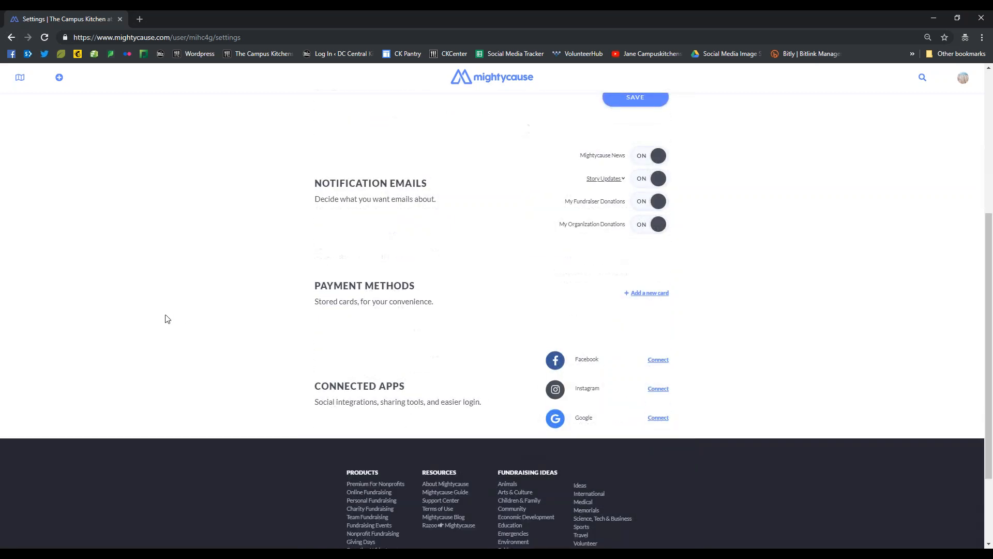
scroll(175, 319, up, 5)
Replace the public profile picture with the Campus Kitchens Project logo image, cropped 1:1 to the cutlery icon
click(10, 41)
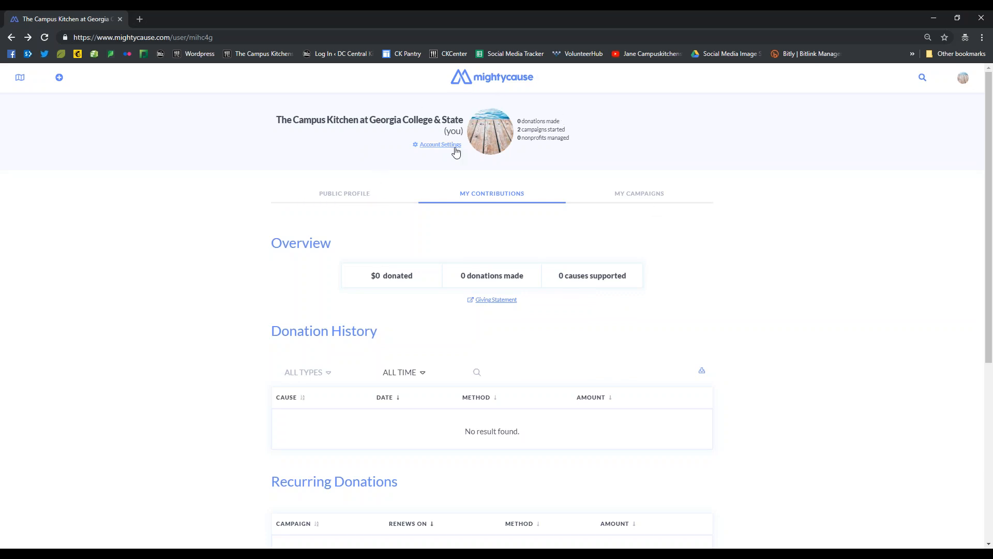
click(348, 202)
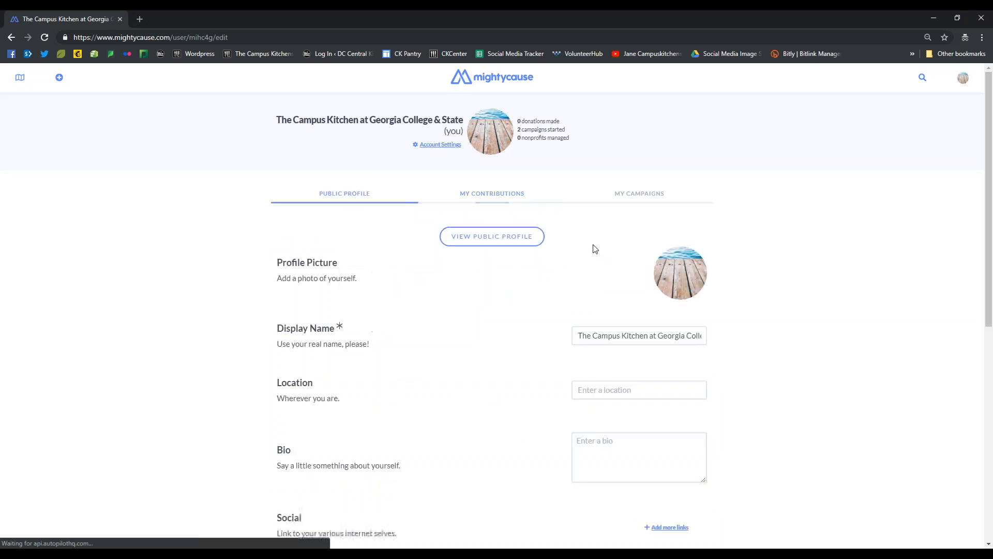
click(680, 279)
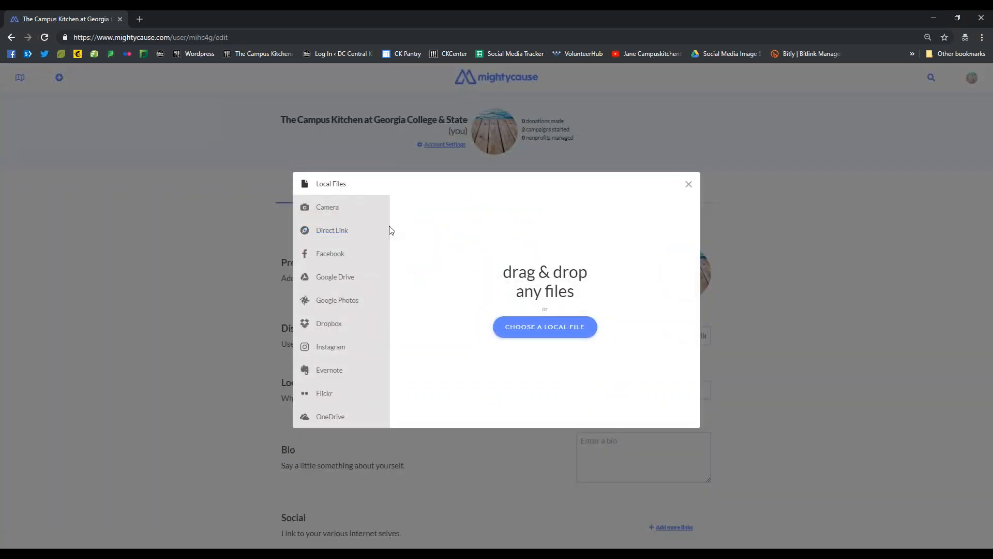
click(107, 554)
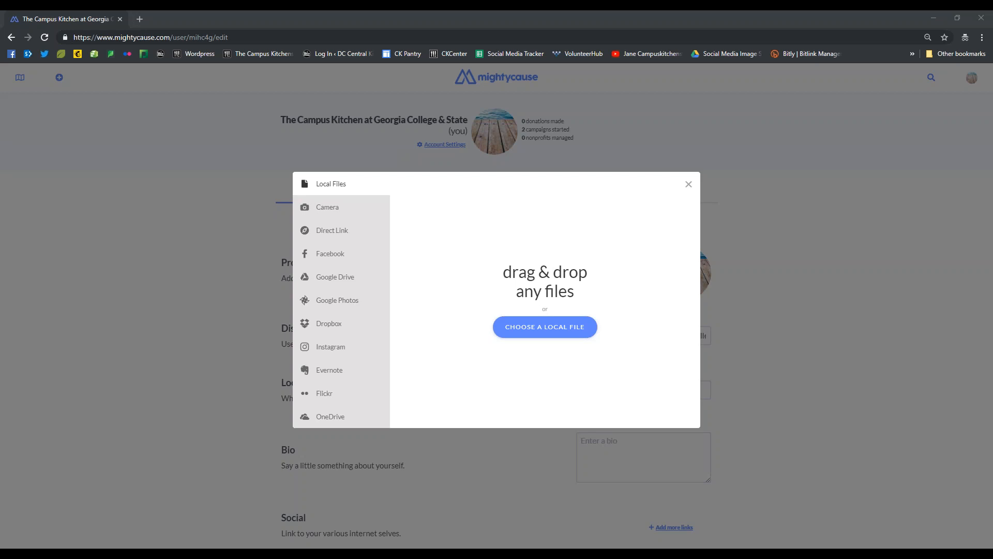
drag(182, 198, 503, 326)
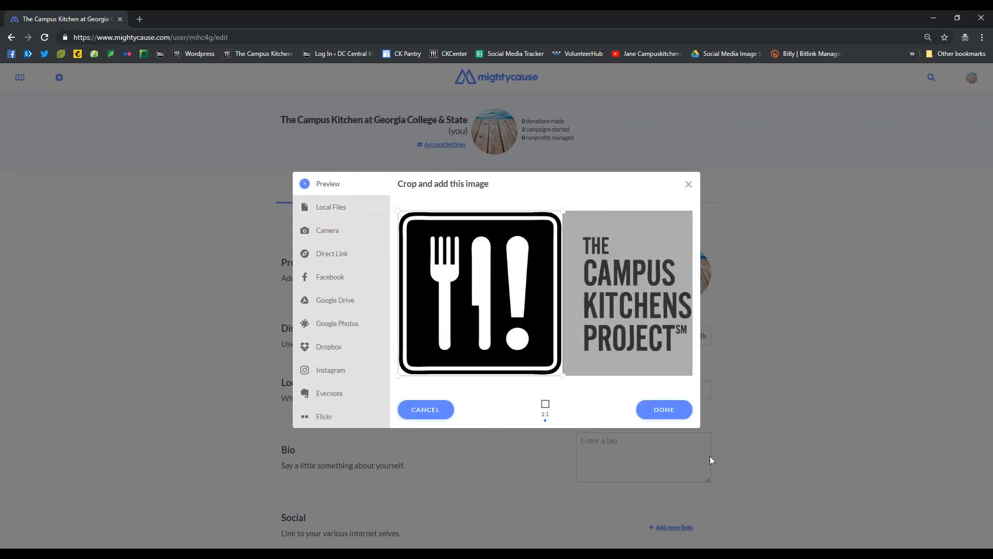
click(676, 412)
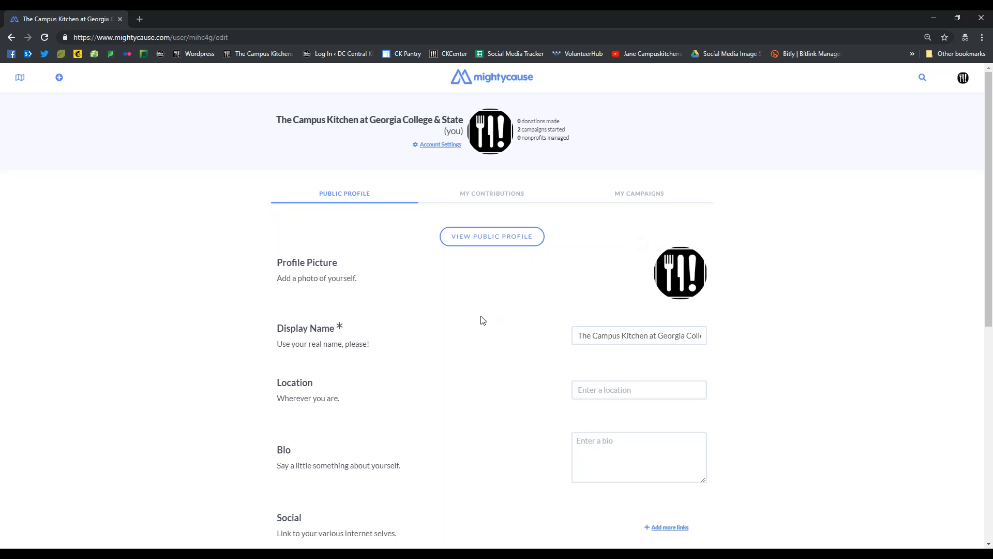
Review the public profile's display name, location, bio, social links and fun facts fields
scroll(399, 349, down, 5)
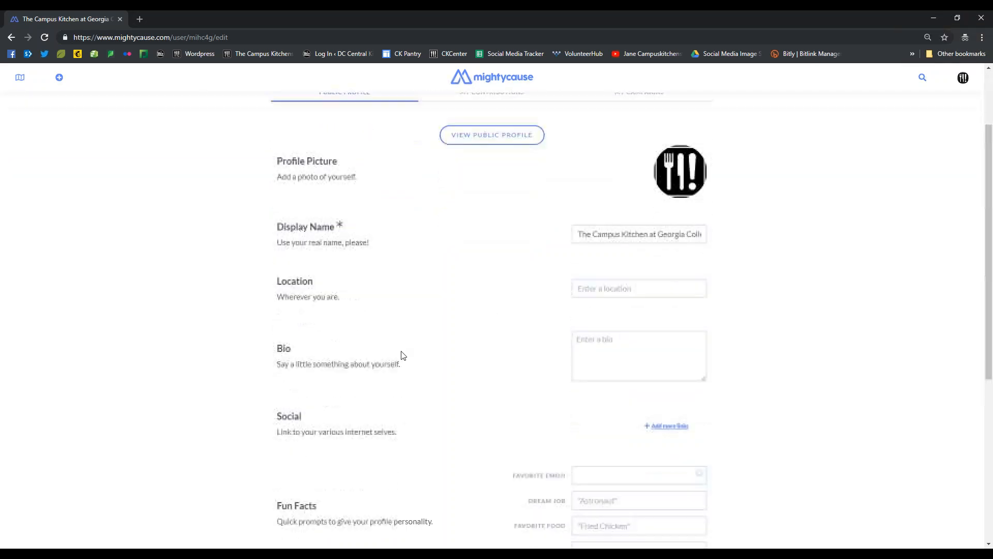
scroll(774, 171, up, 6)
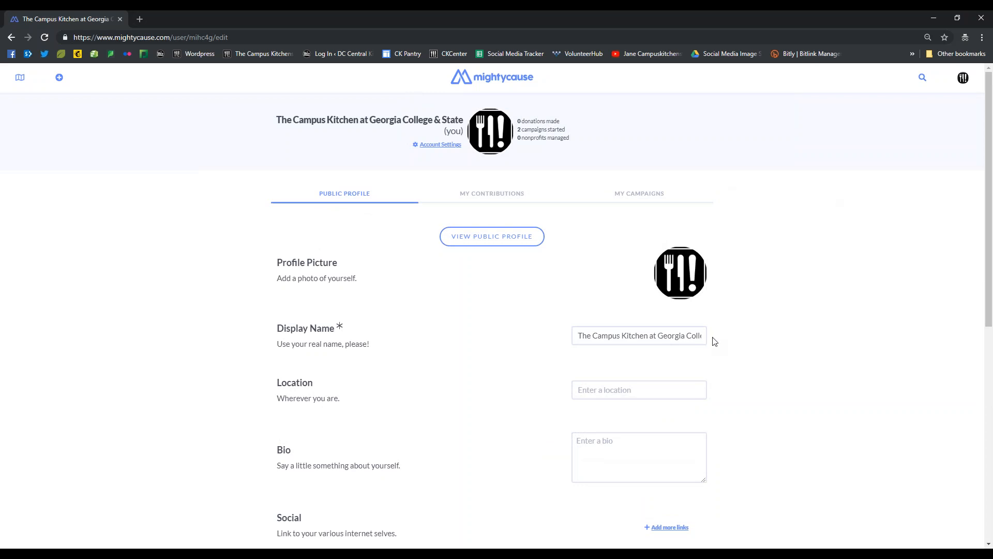
scroll(789, 274, down, 7)
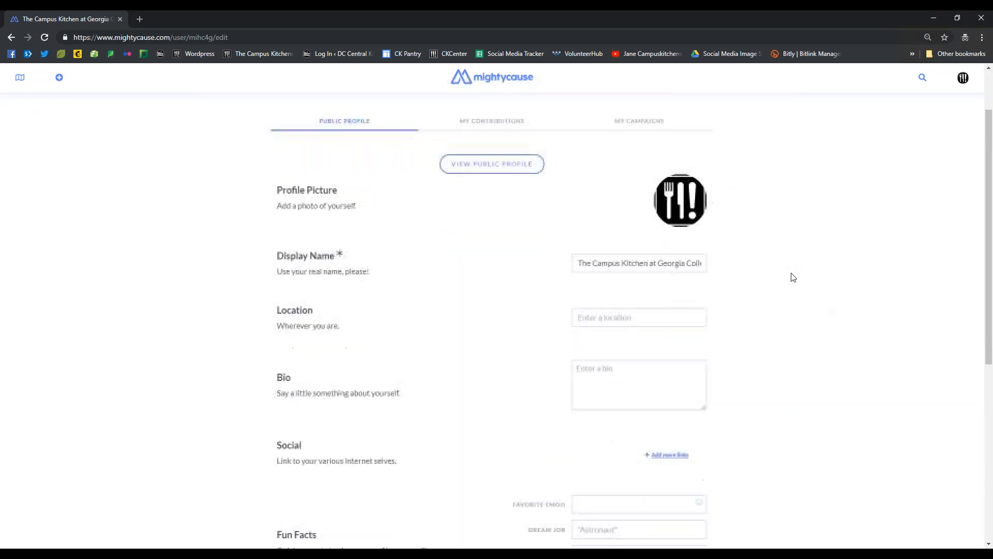
scroll(639, 363, up, 6)
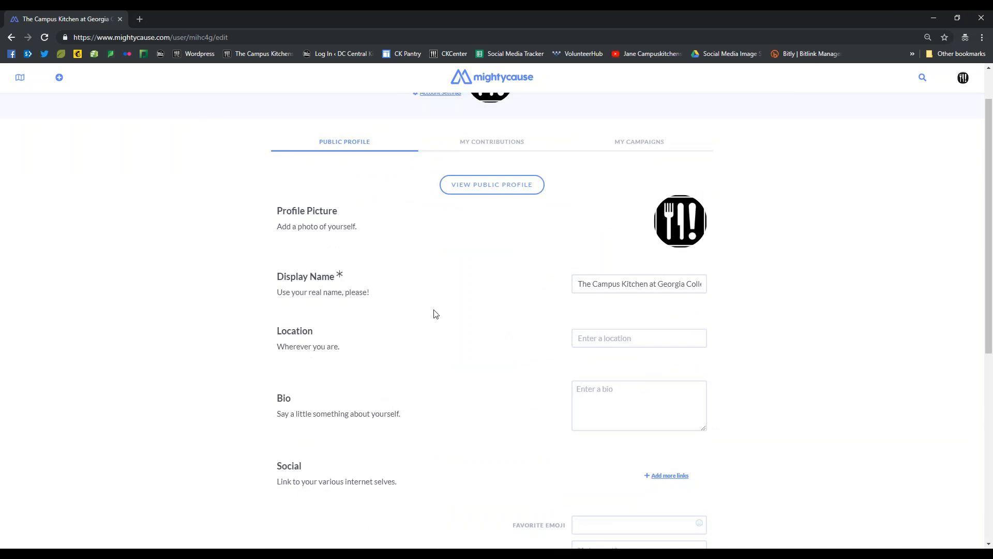
scroll(497, 269, up, 1)
Review the account's created campaigns, and show the account menu from the Mightycause home page
click(648, 197)
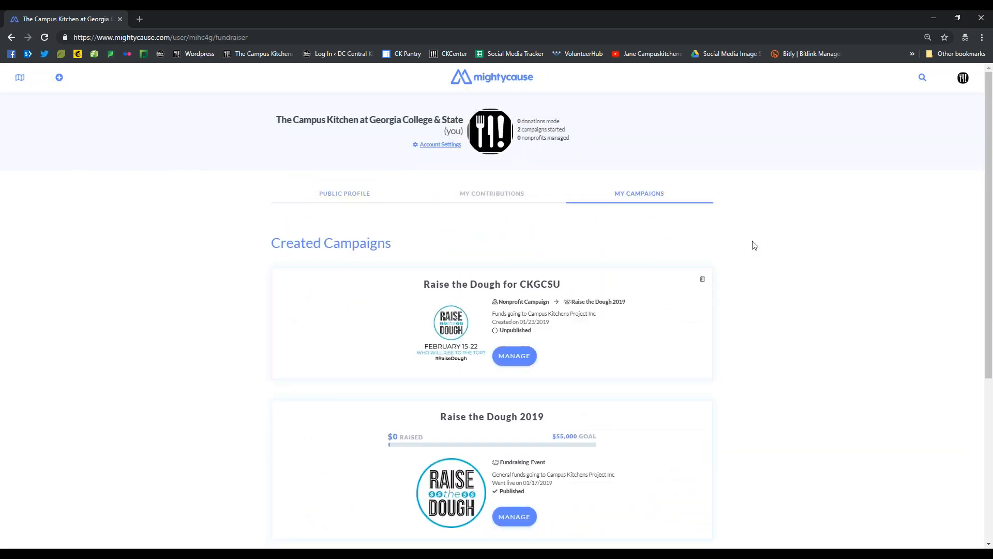
scroll(792, 273, down, 2)
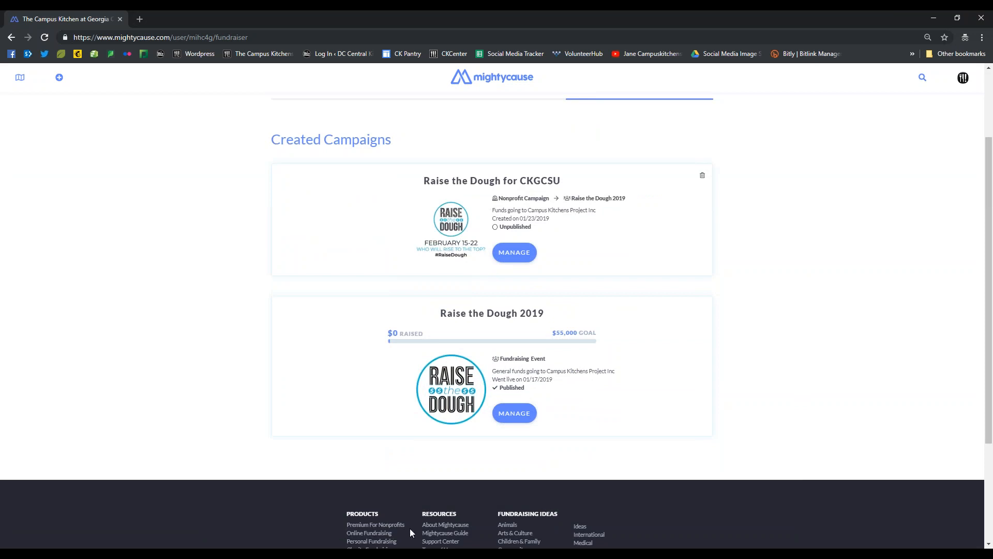
scroll(750, 201, up, 2)
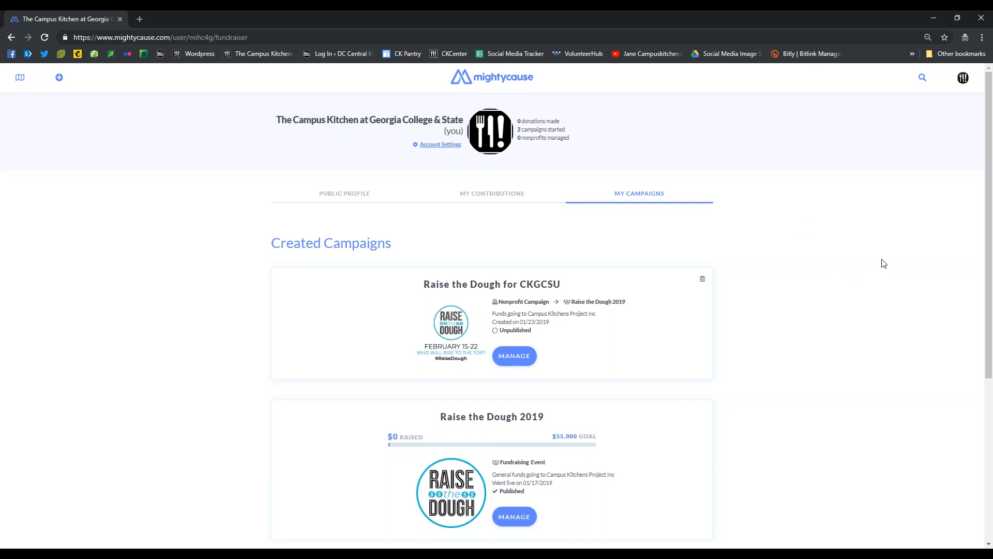
click(492, 78)
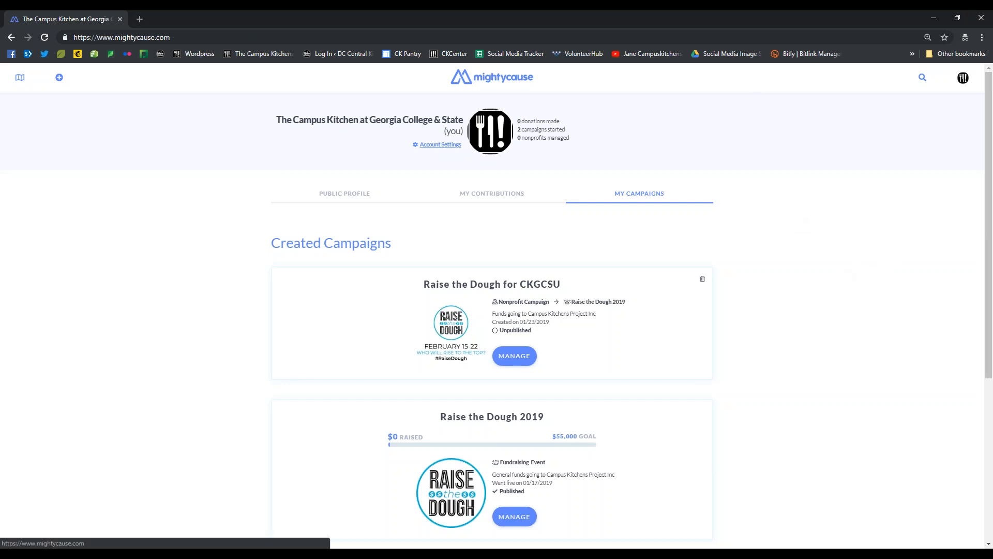
click(963, 78)
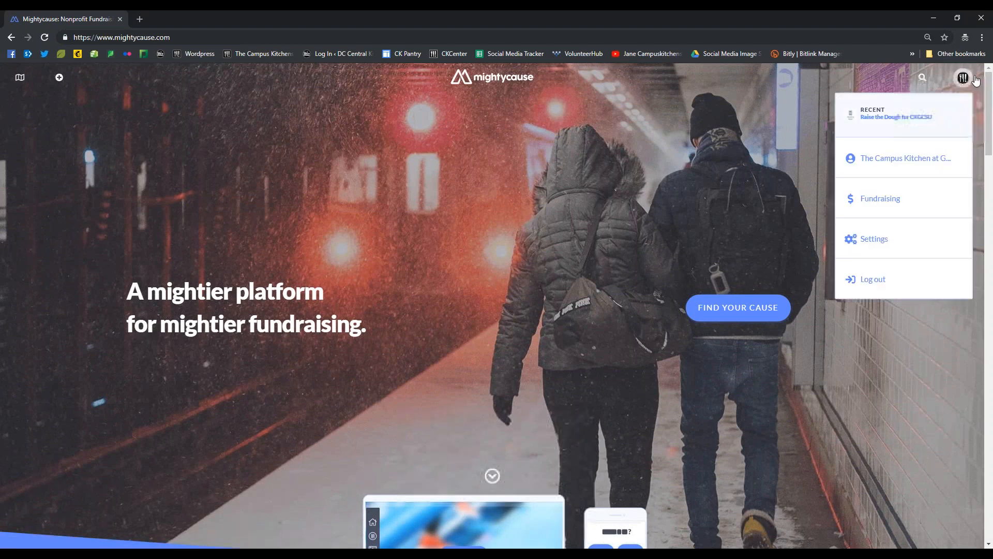